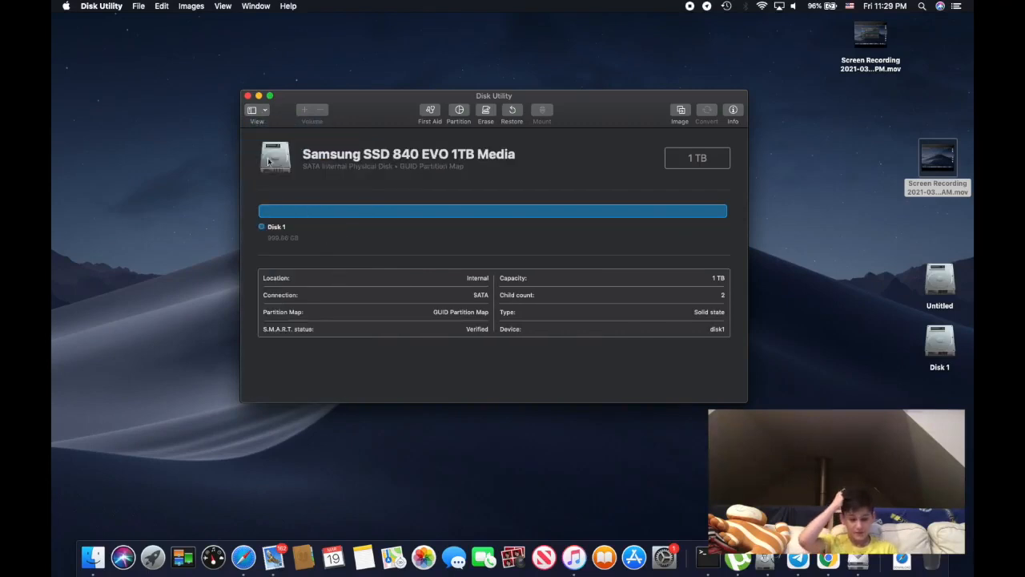
# Show the sidebar and select the Samsung SSD 840 EVO drive in it
pyautogui.click(258, 110)
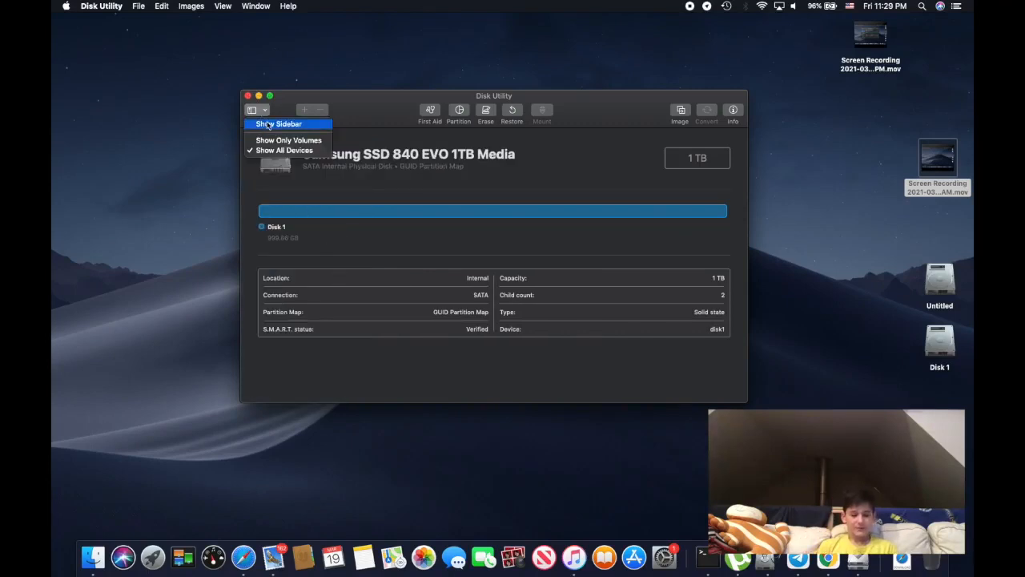
pyautogui.click(272, 124)
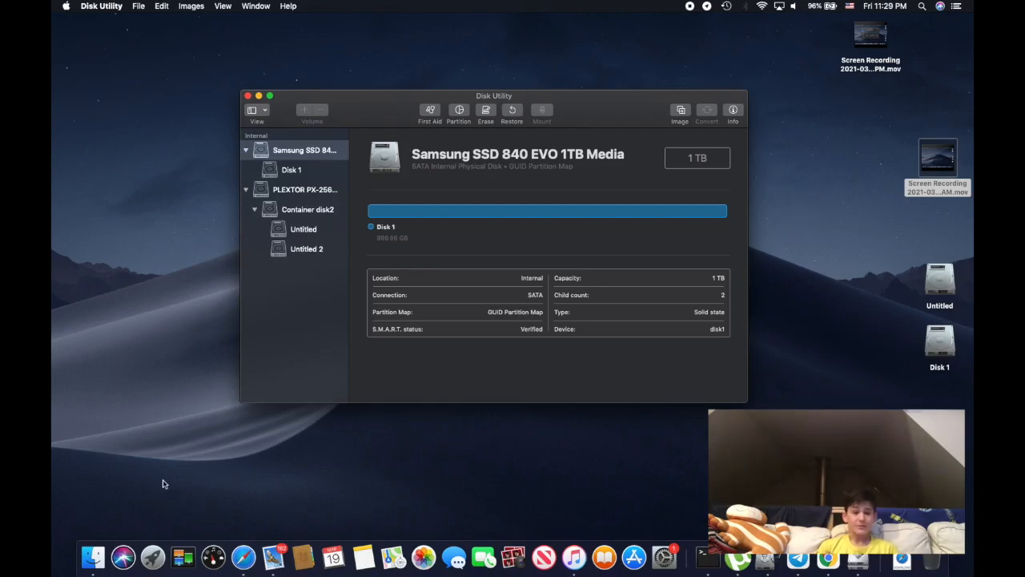
pyautogui.click(308, 152)
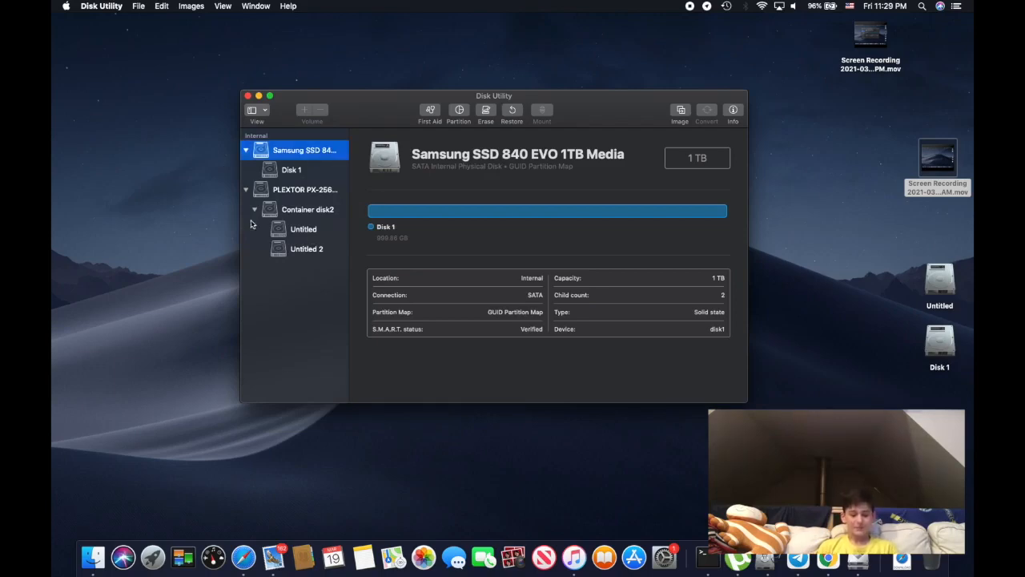
# Limit the sidebar to volumes only and view the details of the Untitled and Disk 1 volumes
pyautogui.click(258, 110)
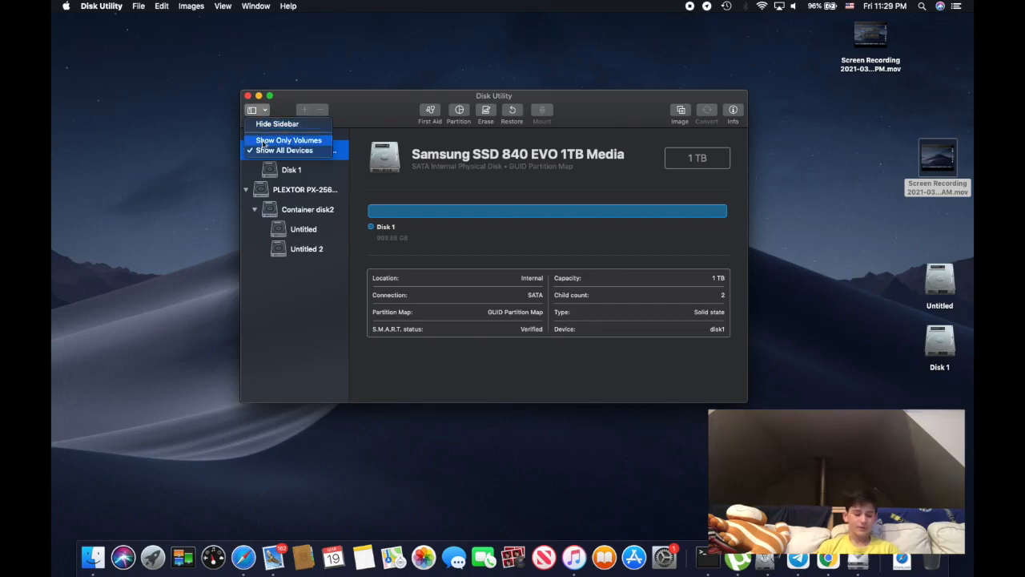
pyautogui.click(265, 141)
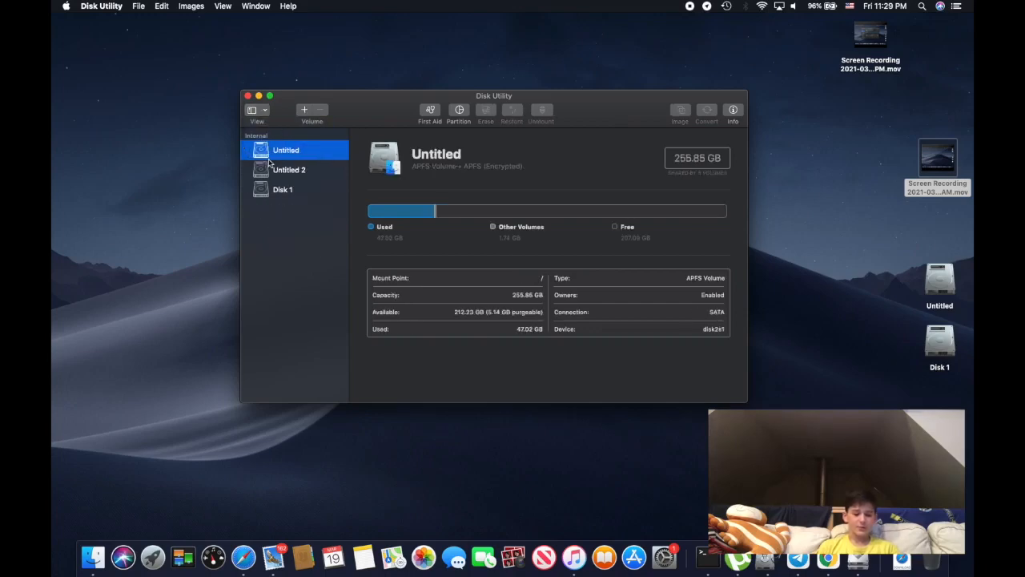
pyautogui.press('Down')
pyautogui.press('Down')
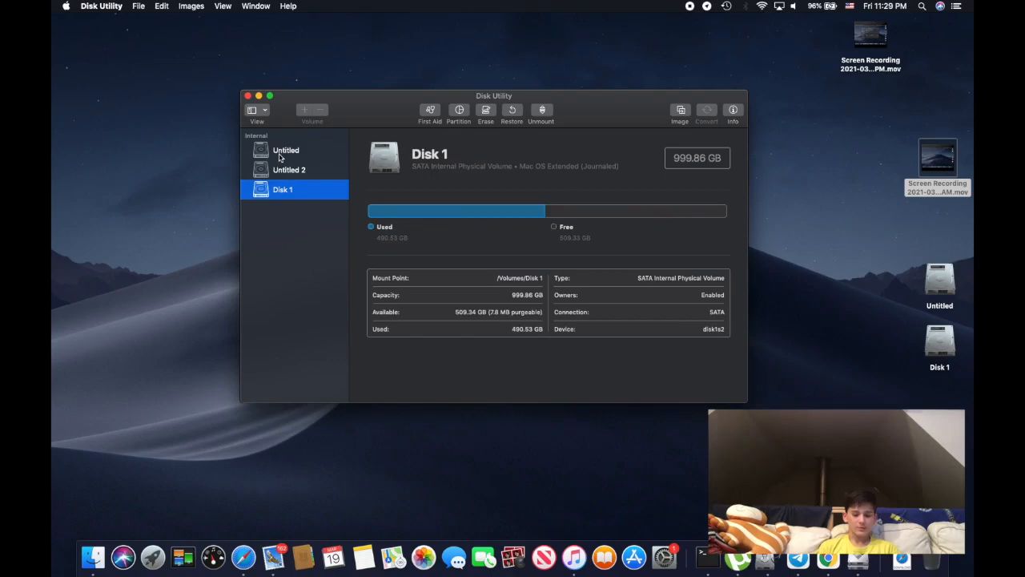
pyautogui.click(279, 157)
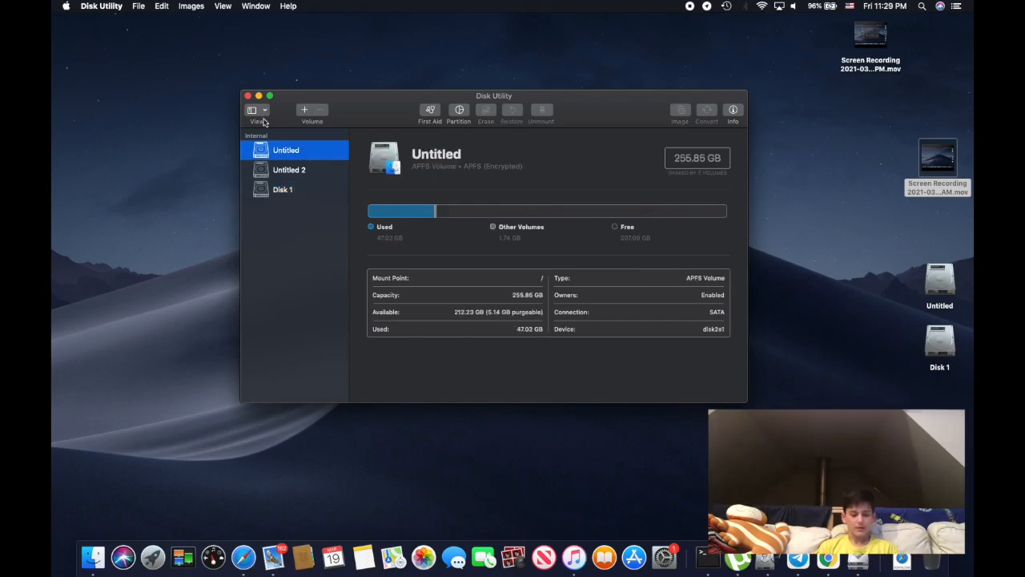
pyautogui.click(287, 179)
pyautogui.click(287, 192)
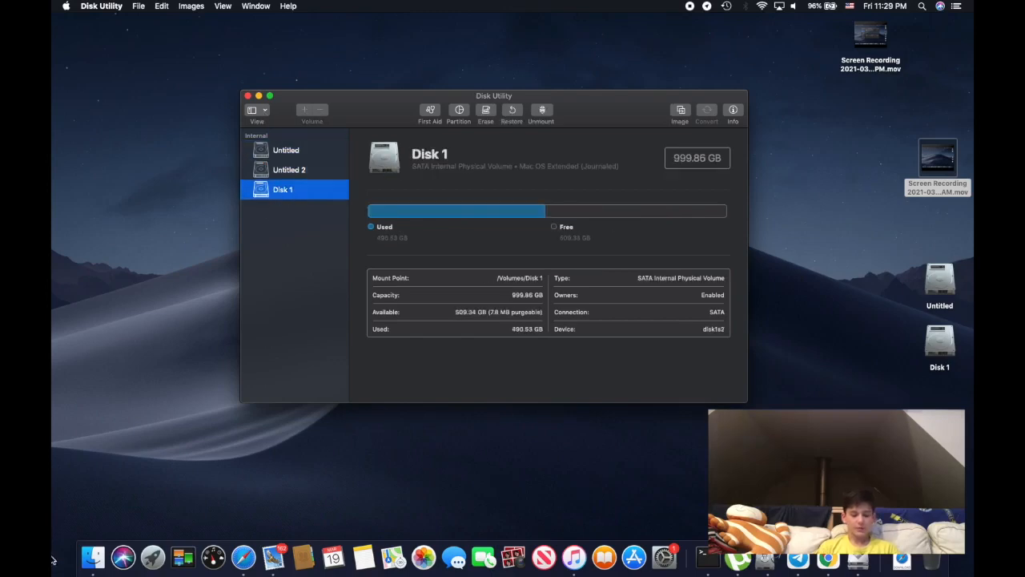
# Switch to Finder to view the computer's disks as icons, and return to Disk Utility
pyautogui.click(93, 557)
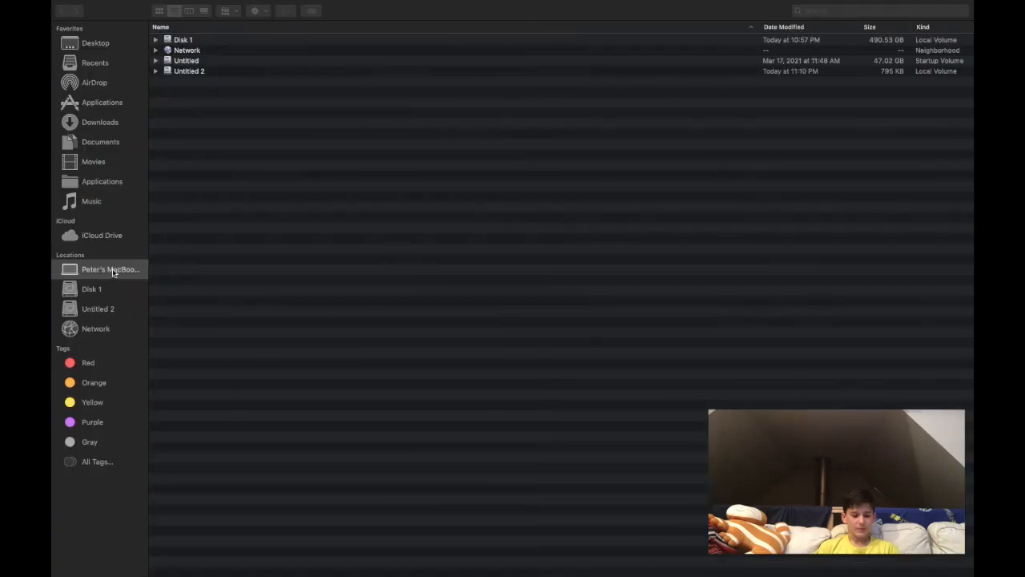
pyautogui.click(160, 10)
pyautogui.moveTo(160, 88); pyautogui.dragTo(431, 53)
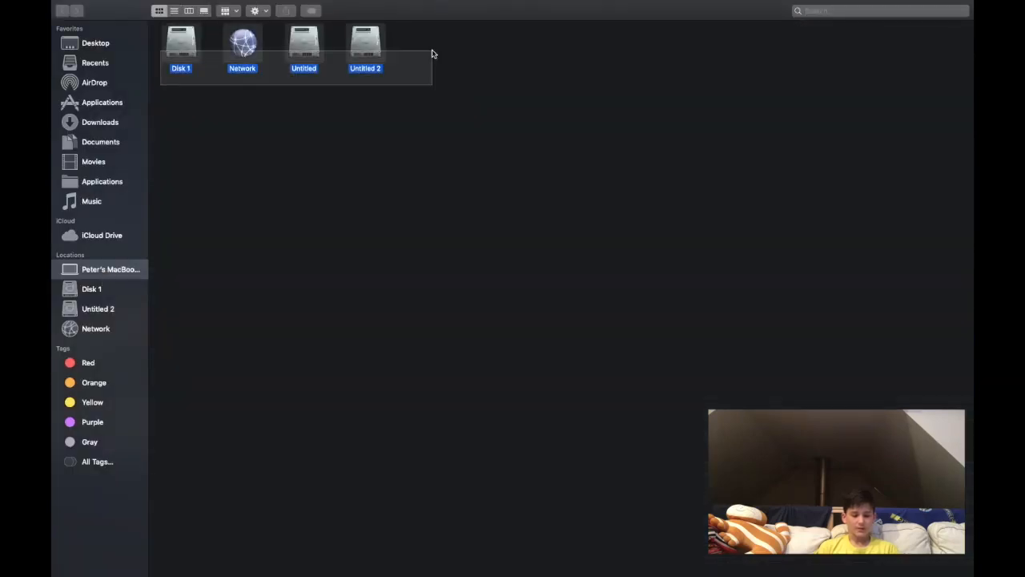
pyautogui.click(282, 285)
pyautogui.hotkey('ctrl', 'Left')
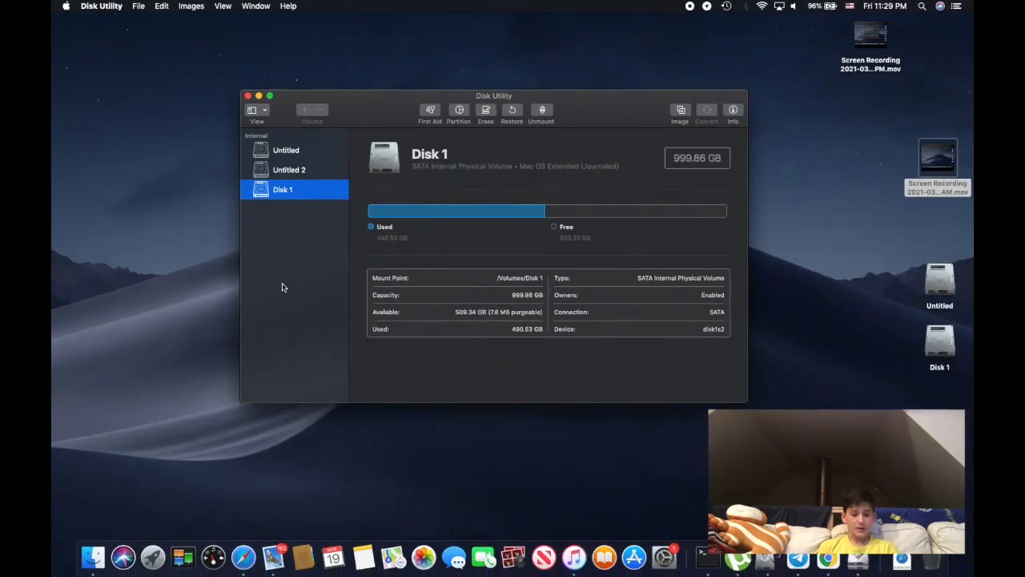
# Show all devices in the sidebar and view the Samsung SSD drive together with its Disk 1 volume
pyautogui.click(263, 111)
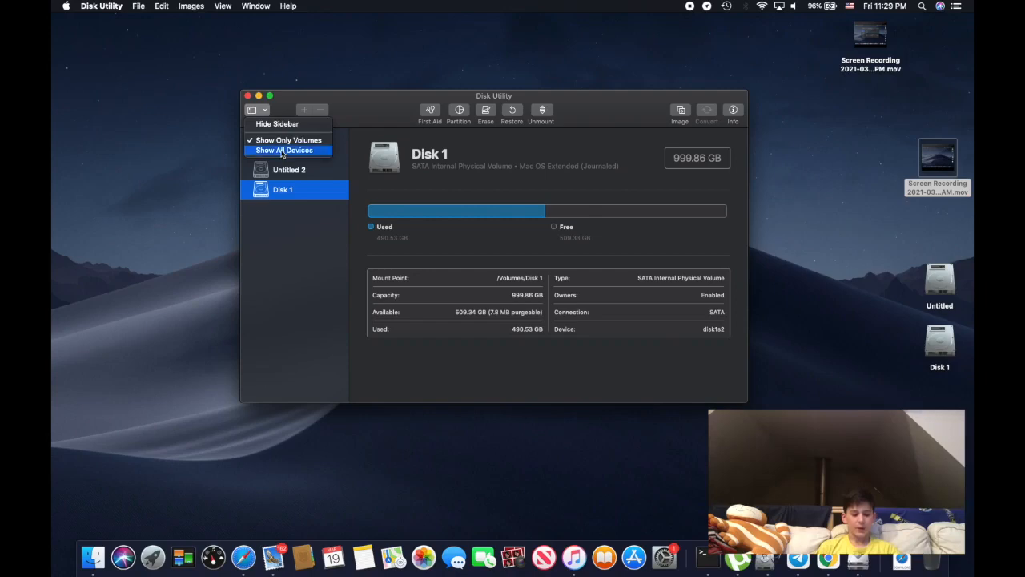
pyautogui.click(203, 280)
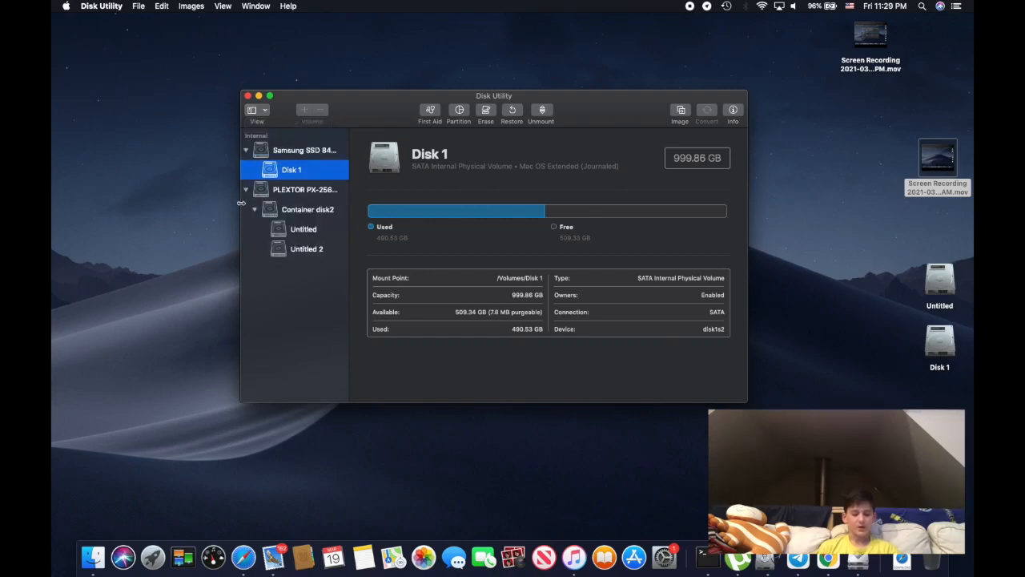
pyautogui.click(272, 155)
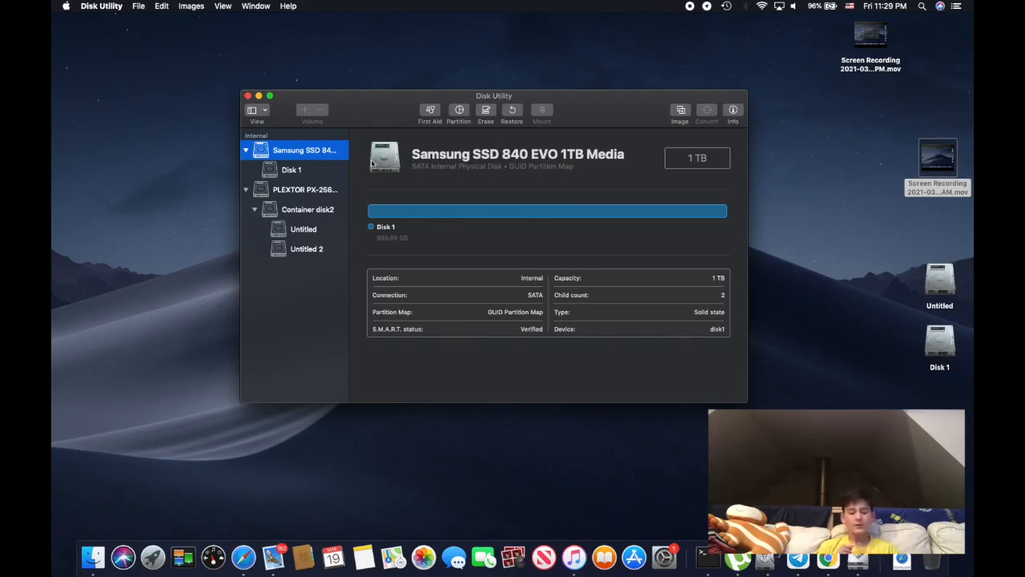
pyautogui.click(290, 169)
pyautogui.click(290, 159)
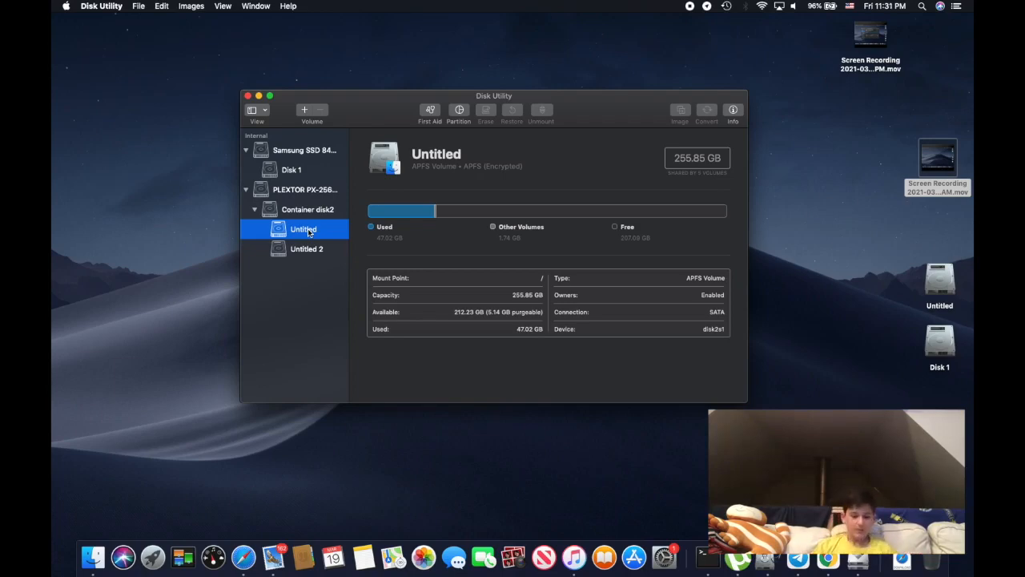
# Examine the details of Disk 1, the Container disk2 name and type, and its Untitled volume
pyautogui.click(307, 166)
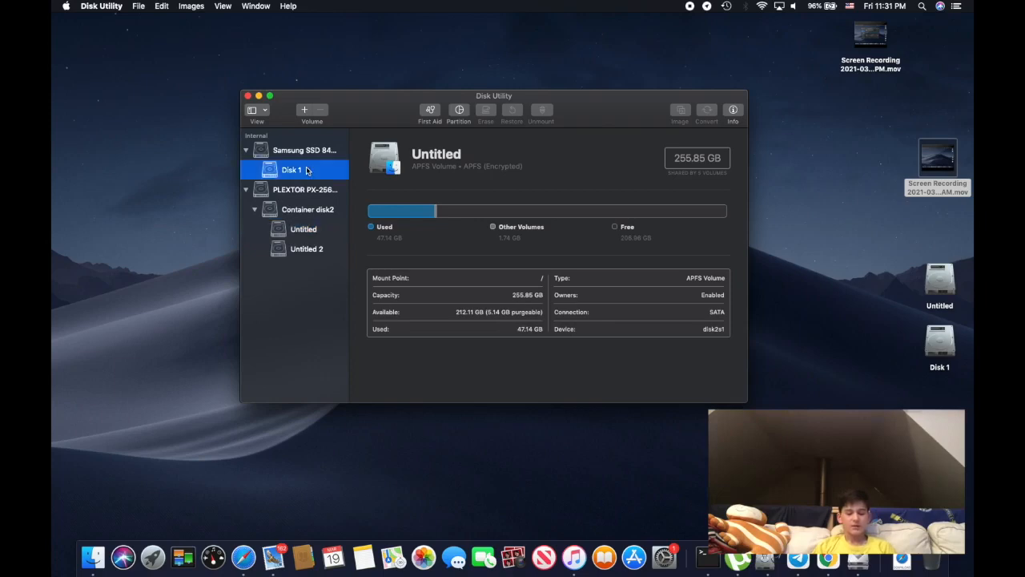
pyautogui.click(291, 214)
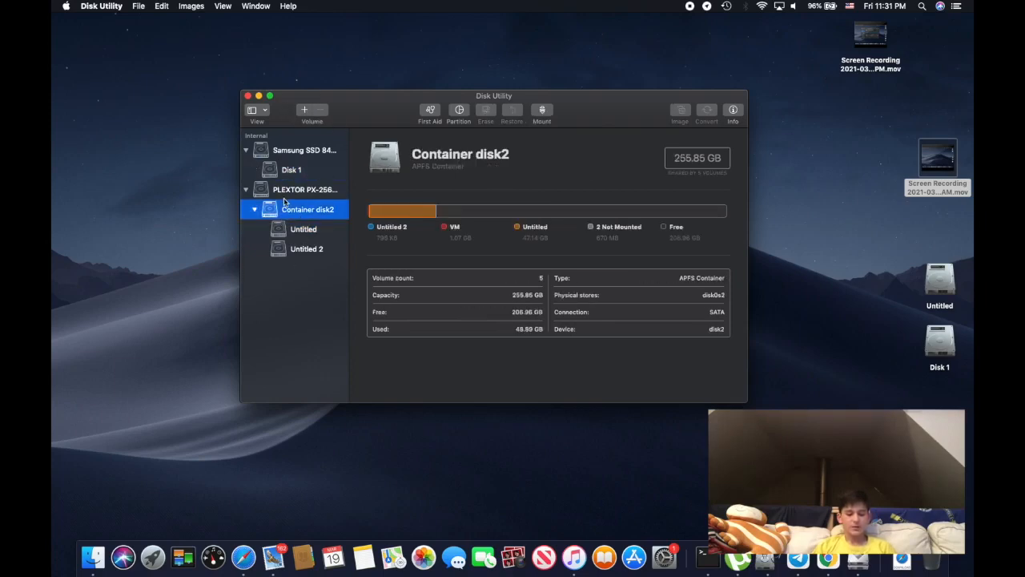
pyautogui.click(412, 154)
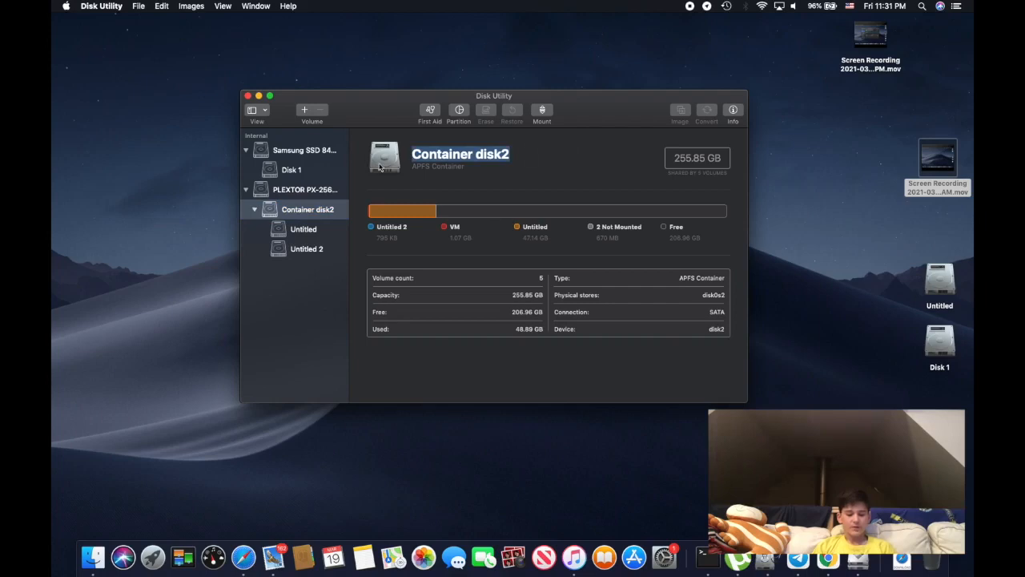
pyautogui.moveTo(413, 166); pyautogui.dragTo(492, 165)
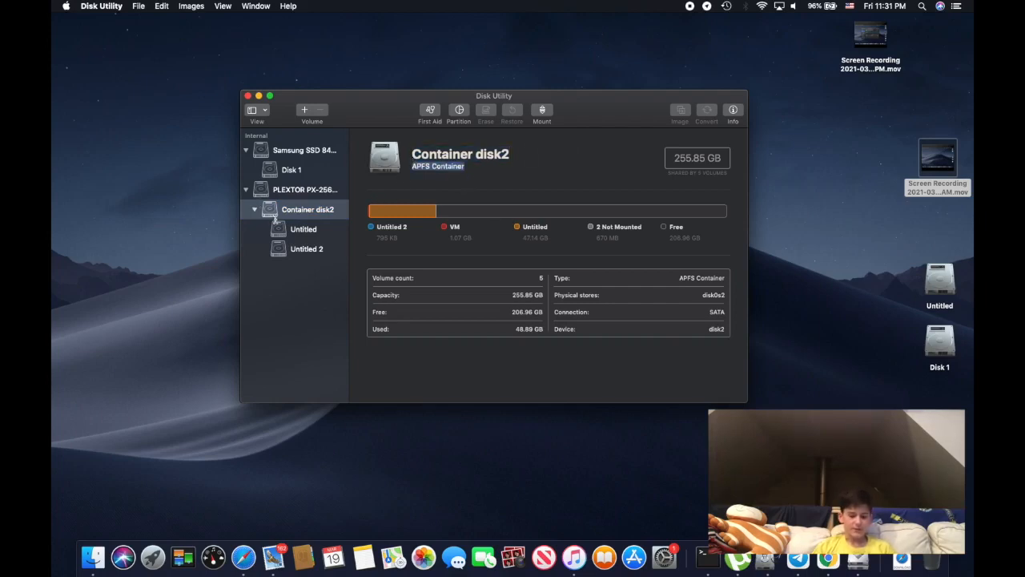
pyautogui.click(301, 233)
pyautogui.click(317, 205)
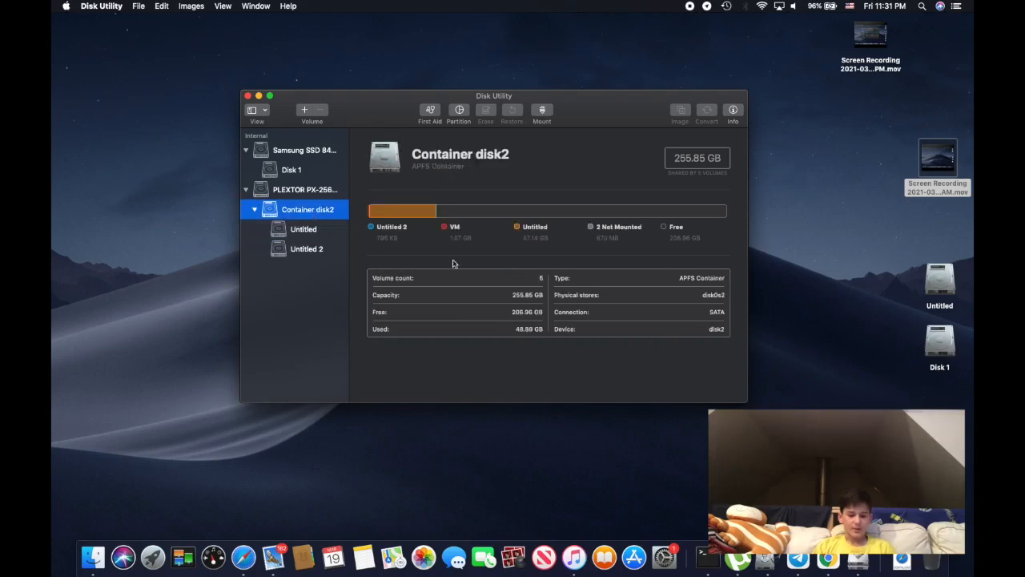
# View the Add APFS Volume options and the First Aid prompt for Container disk2, cancelling both
pyautogui.click(304, 110)
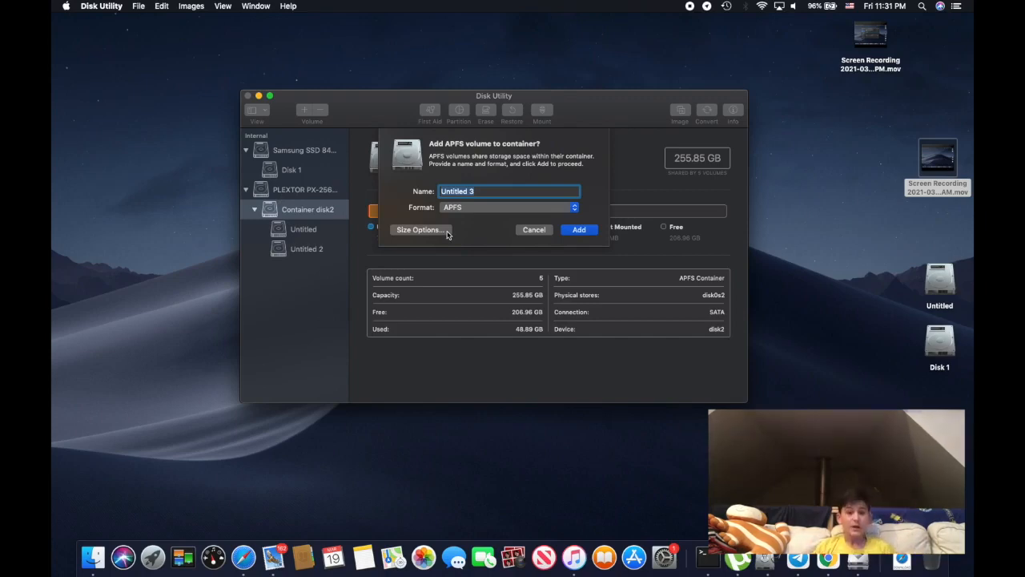
pyautogui.click(531, 230)
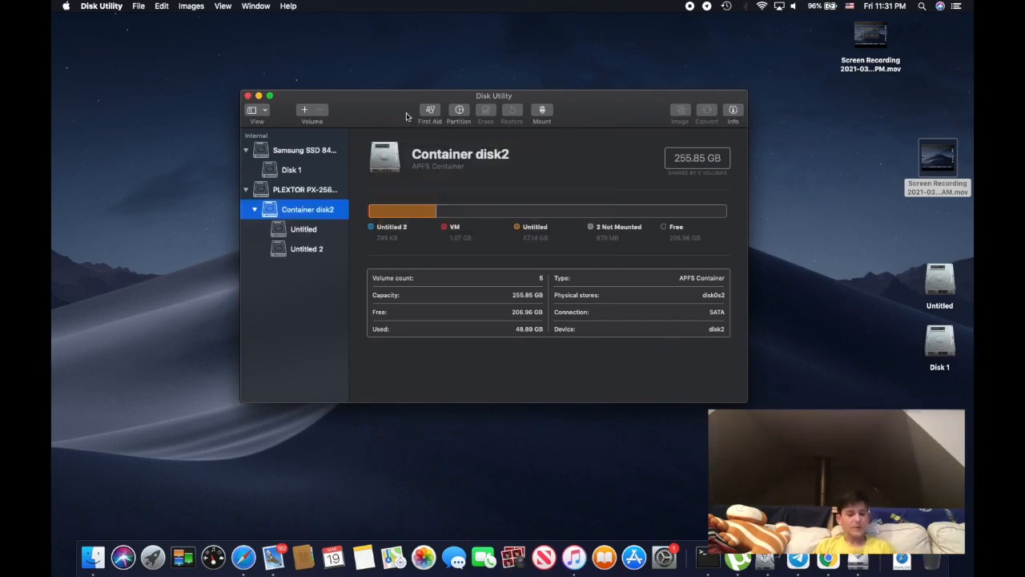
pyautogui.click(432, 112)
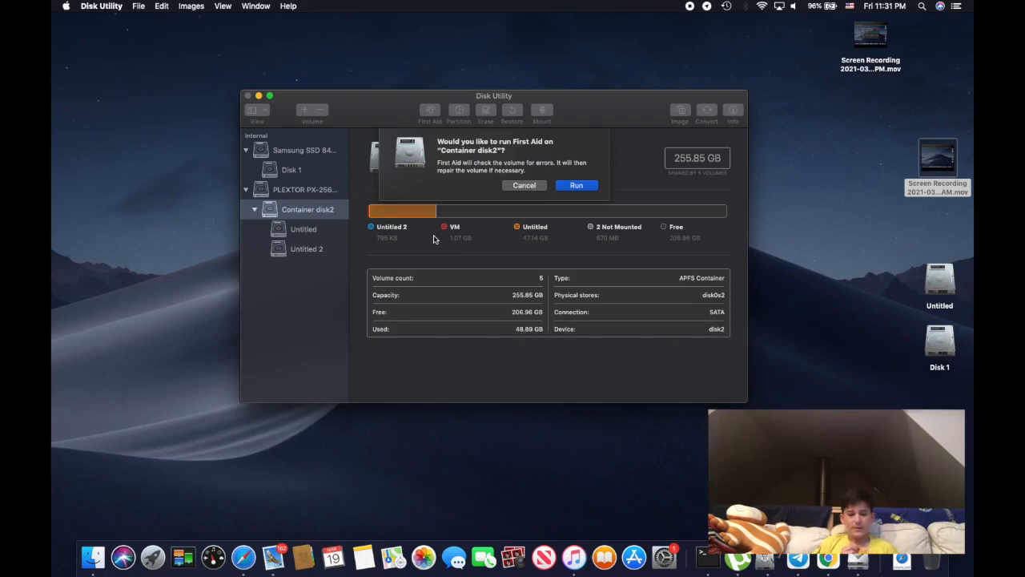
pyautogui.click(529, 189)
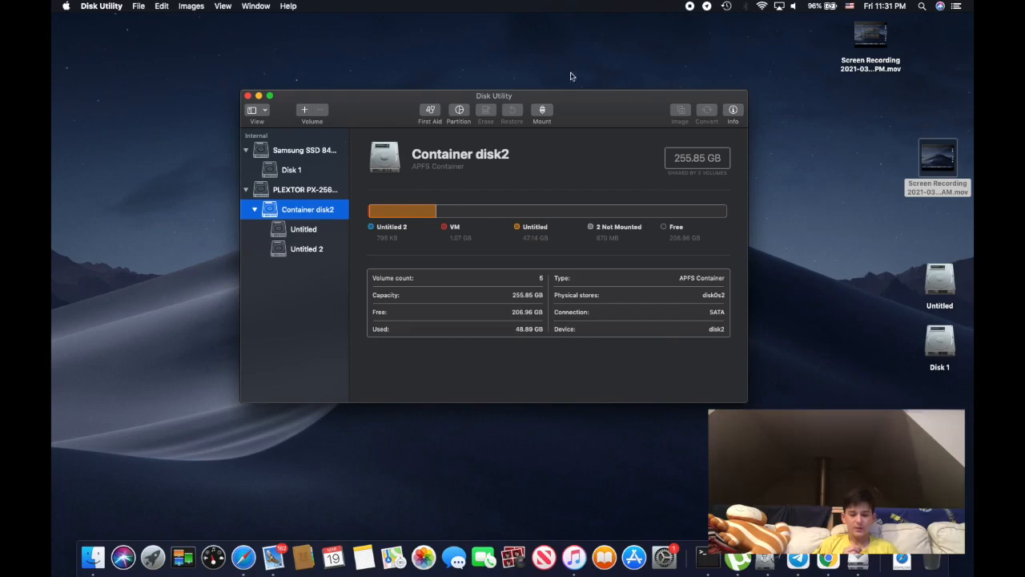
pyautogui.rightClick(433, 112)
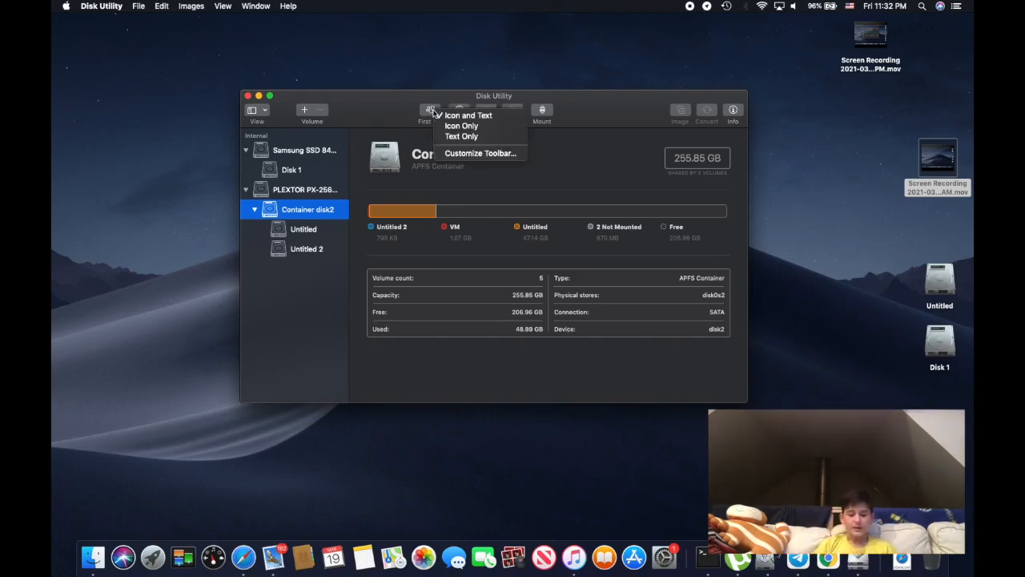
pyautogui.click(382, 40)
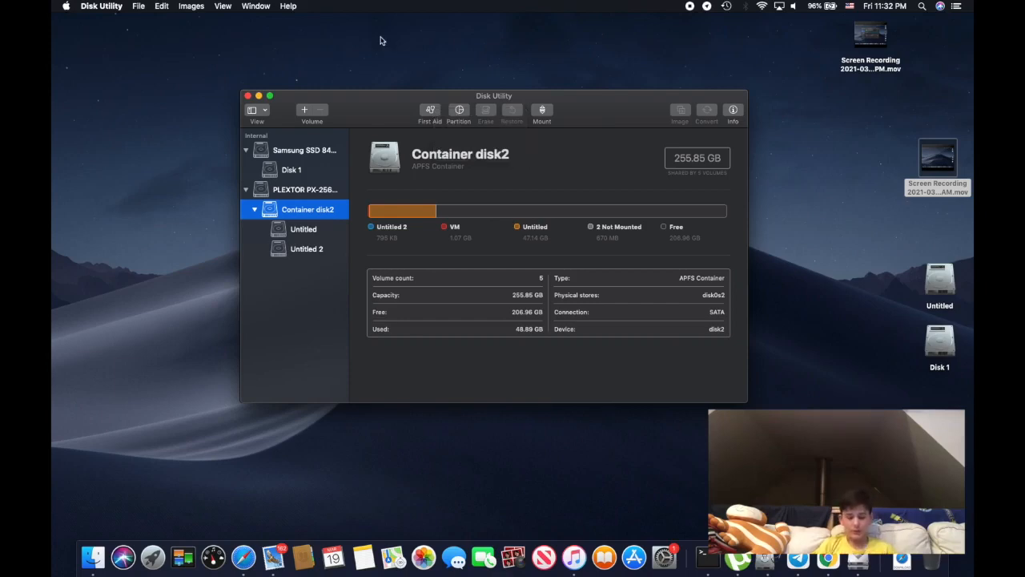
# View the Untitled volume and the PLEXTOR drive, and open the partition prompt for Container disk2 and cancel it
pyautogui.click(290, 231)
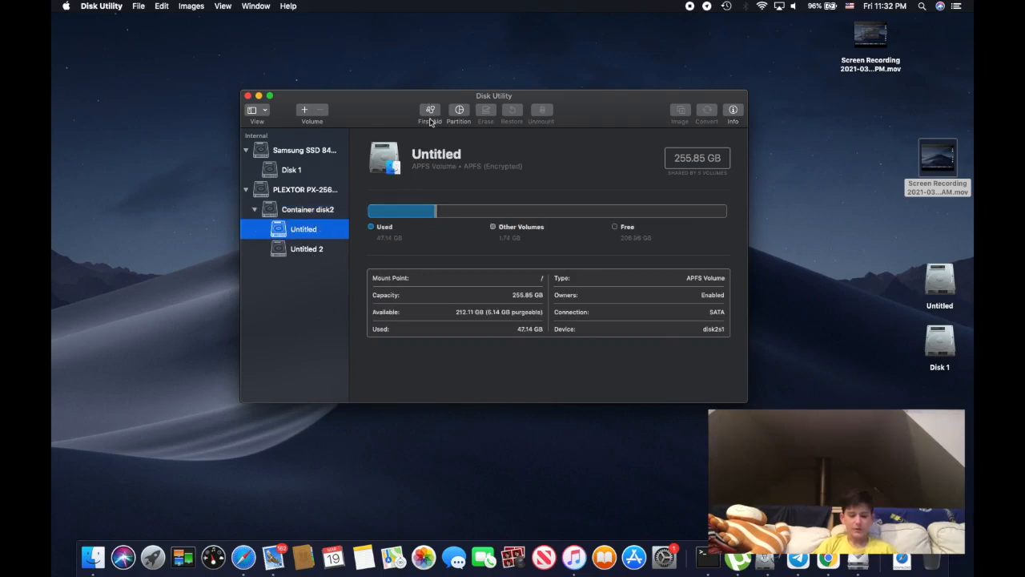
pyautogui.click(279, 192)
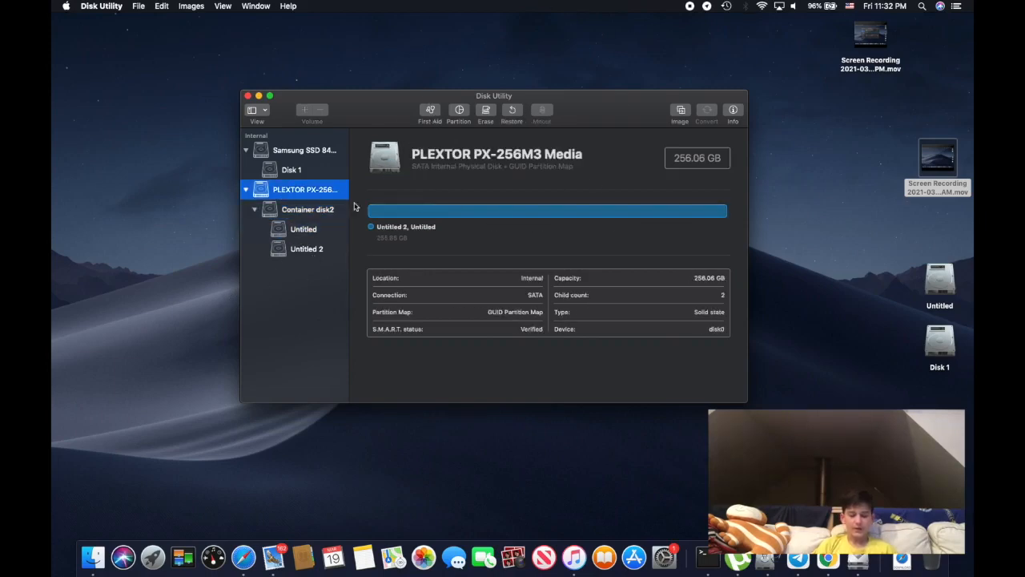
pyautogui.click(284, 213)
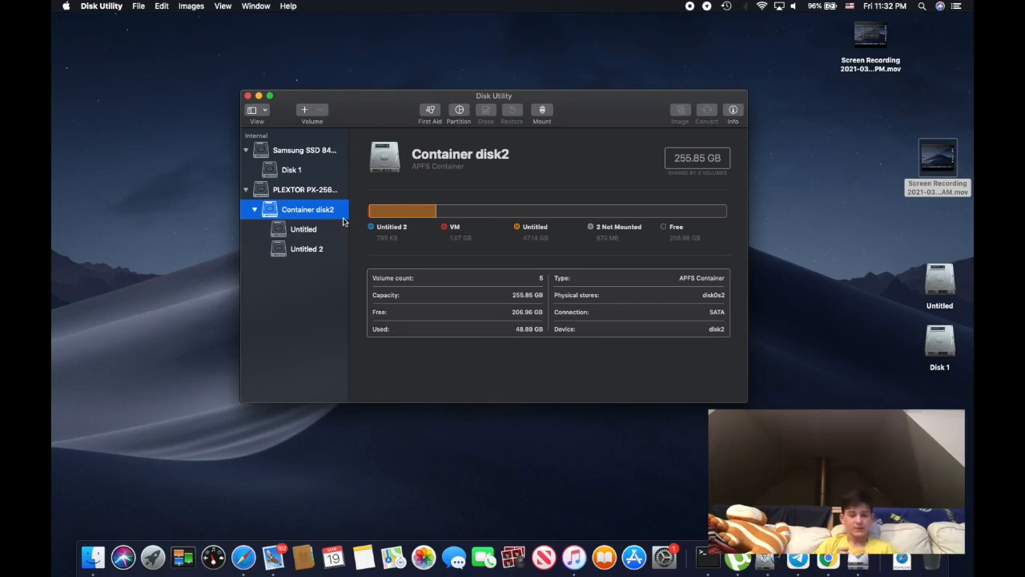
pyautogui.click(458, 112)
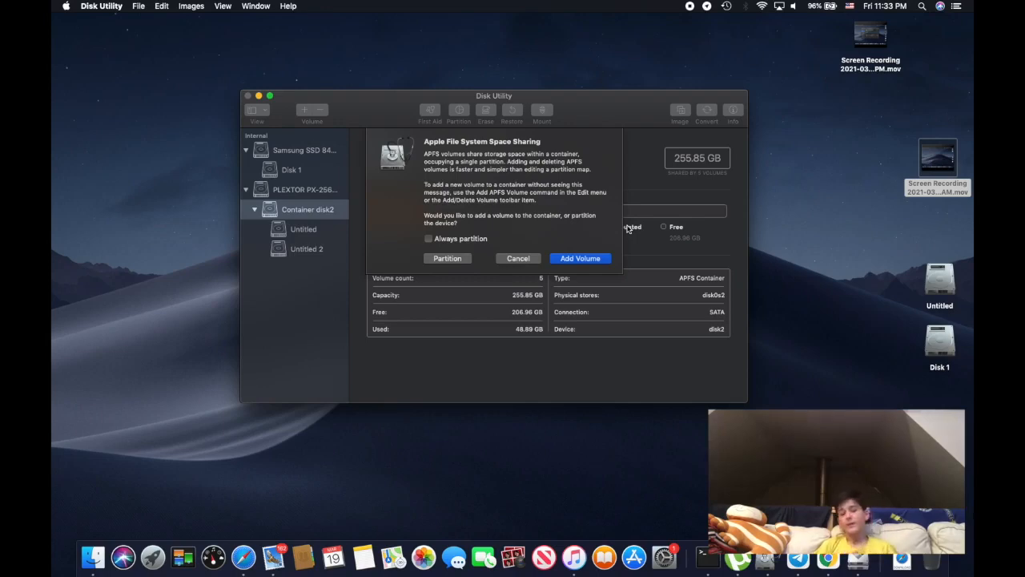
pyautogui.click(498, 258)
# Compare the PLEXTOR drive's entries by viewing the drive, its Untitled volumes and Container disk2
pyautogui.click(304, 227)
pyautogui.click(296, 191)
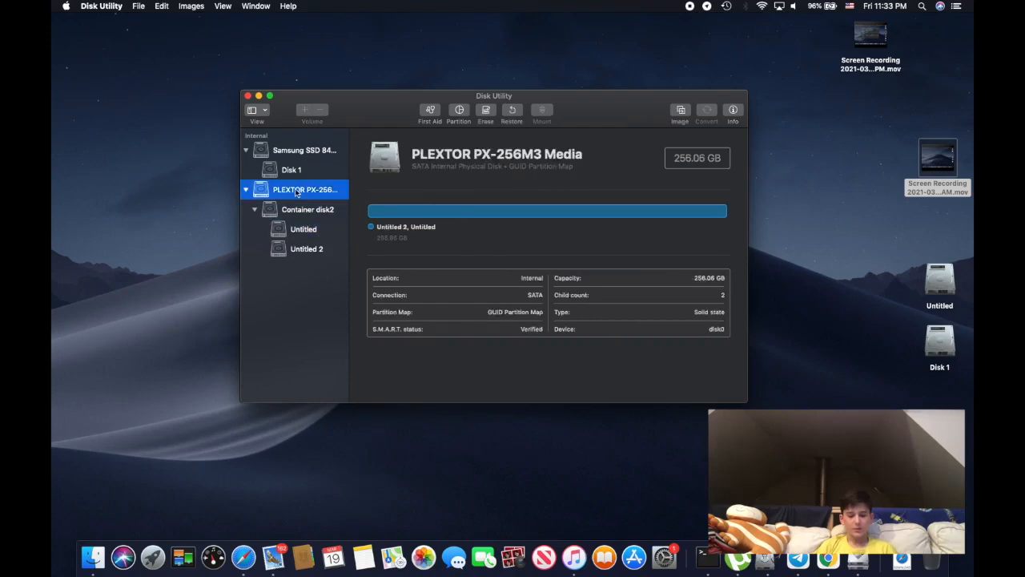
pyautogui.click(303, 247)
pyautogui.press('Up')
pyautogui.press('Up')
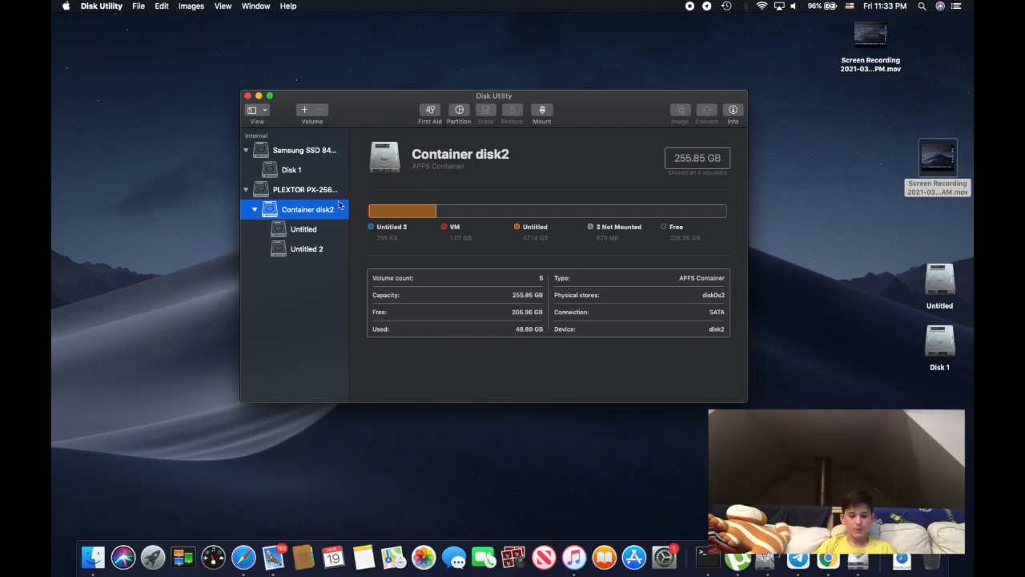
# Examine the Untitled volume's used space and its name in the details view
pyautogui.click(316, 232)
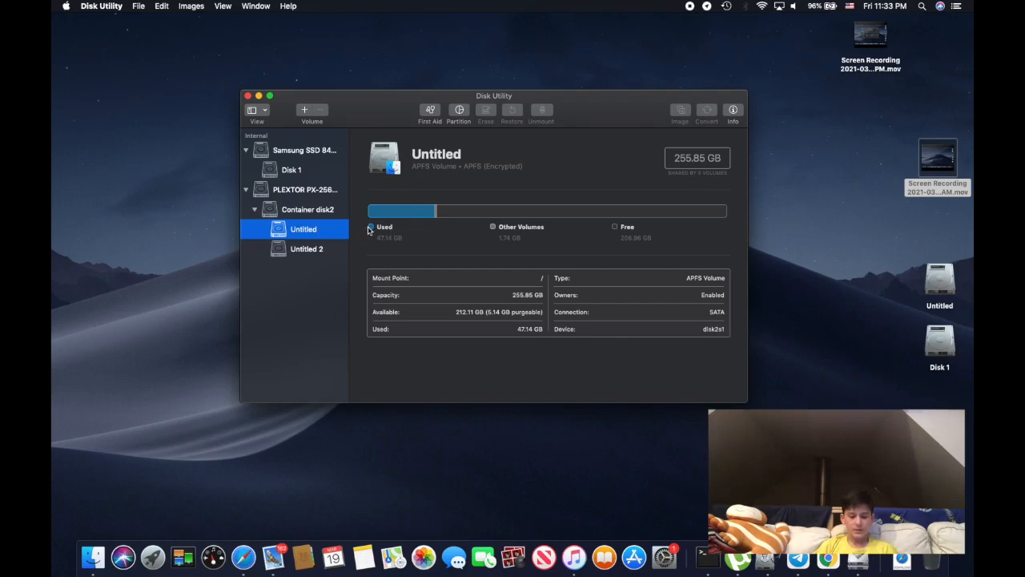
pyautogui.moveTo(382, 238); pyautogui.dragTo(415, 238)
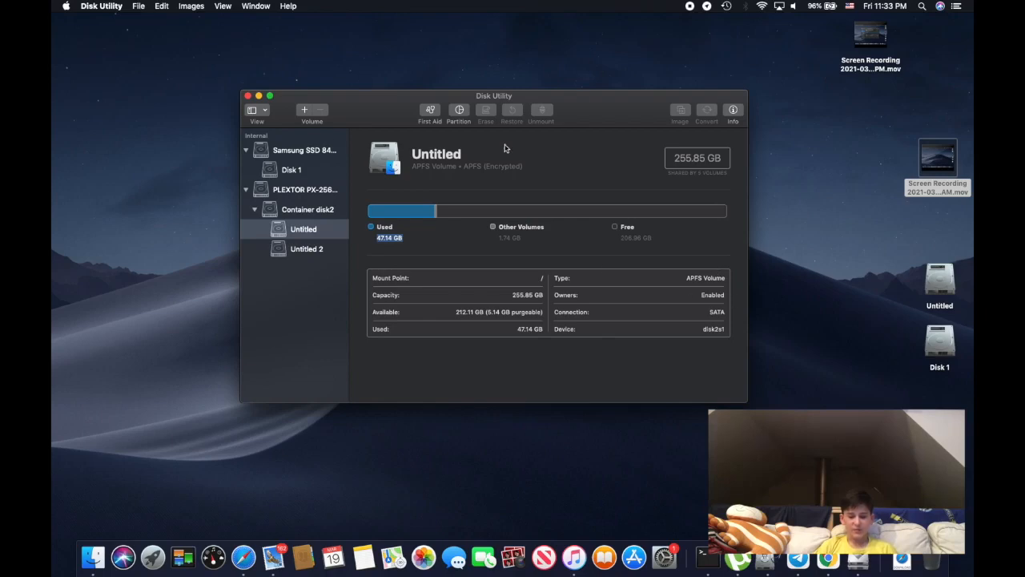
pyautogui.click(414, 154)
pyautogui.moveTo(415, 152); pyautogui.dragTo(531, 146)
pyautogui.click(499, 173)
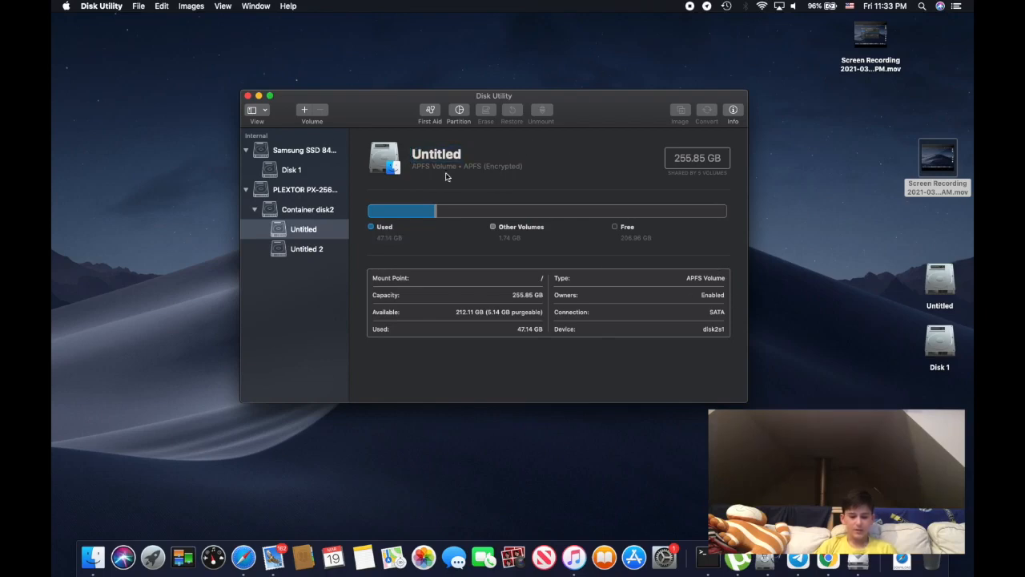
# Compare the PLEXTOR drive with its Container disk2 and the Untitled and Untitled 2 volumes by viewing each one's details
pyautogui.click(301, 251)
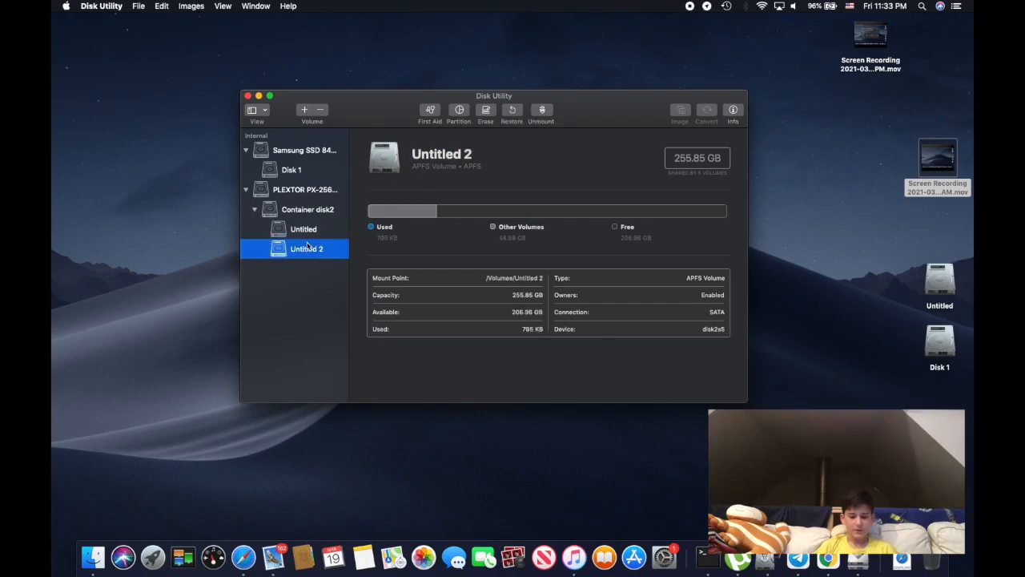
pyautogui.click(321, 232)
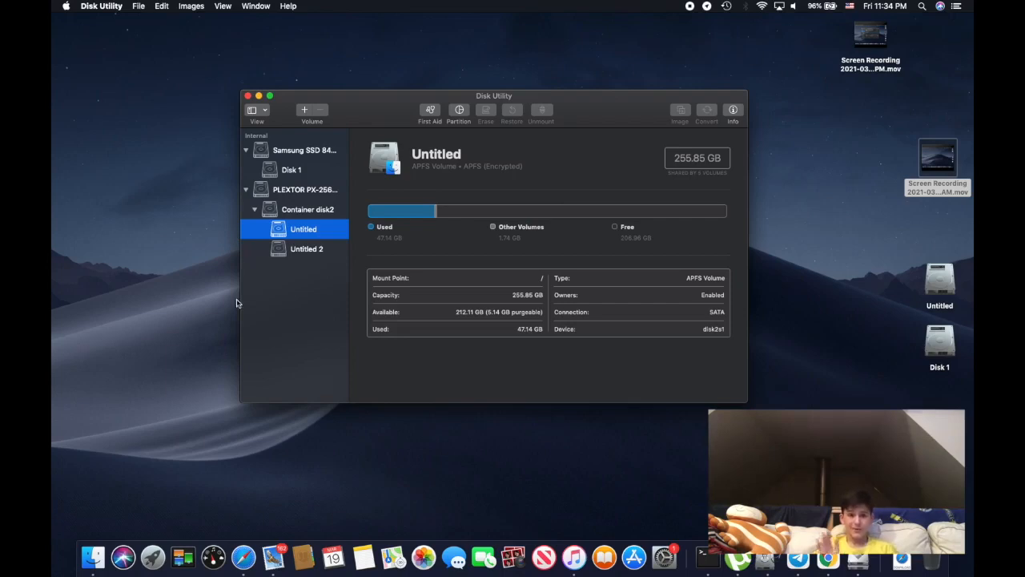
pyautogui.click(309, 192)
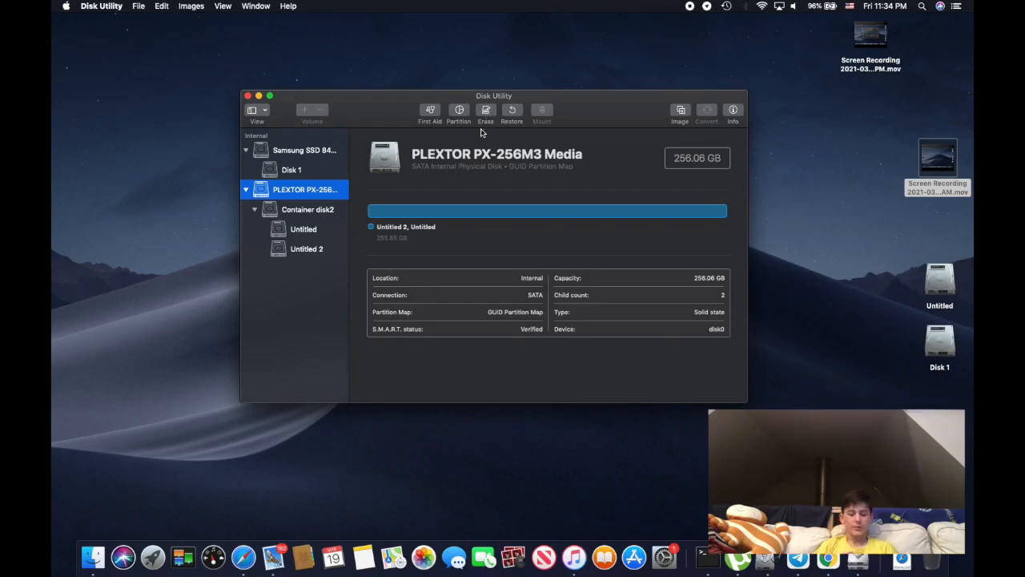
pyautogui.click(307, 211)
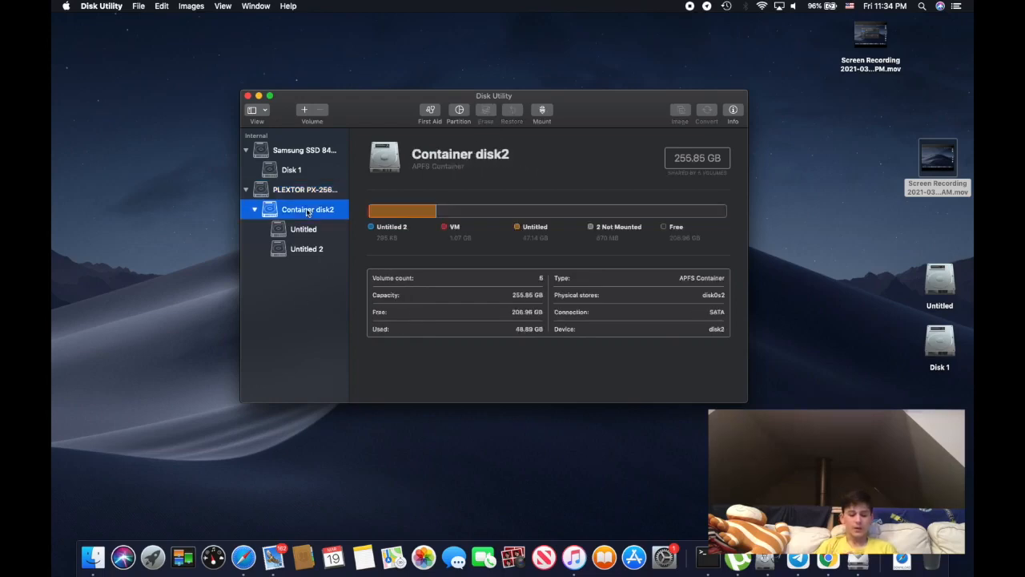
pyautogui.click(304, 229)
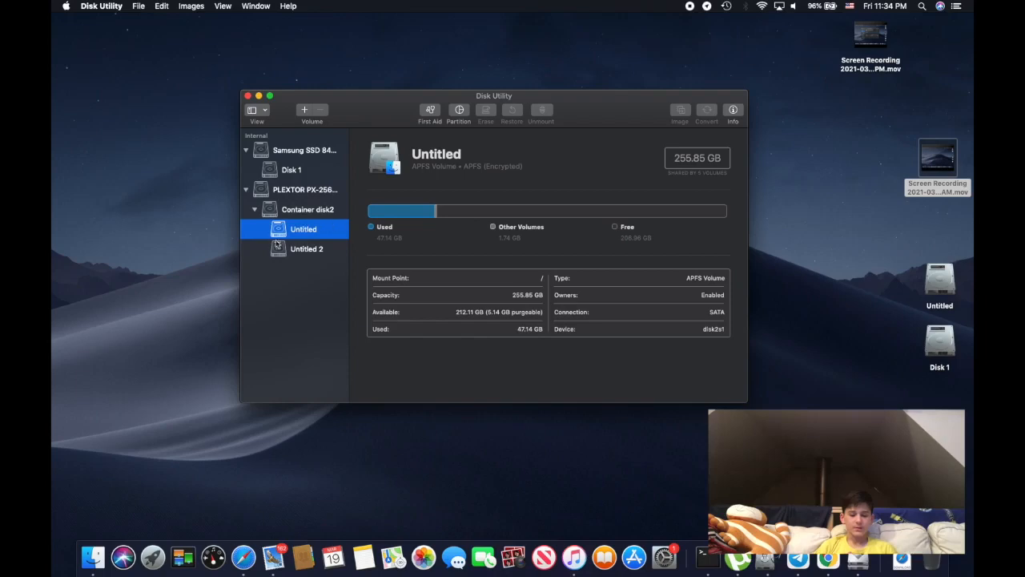
# View the Samsung SSD and its Disk 1 volume, and open the Restore and Erase prompts for Disk 1, cancelling both
pyautogui.click(299, 153)
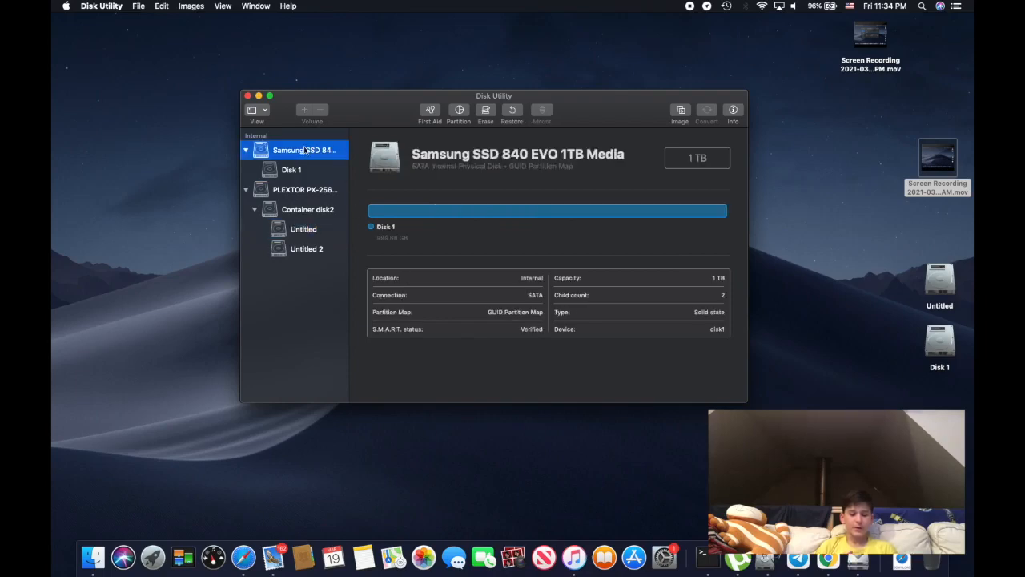
pyautogui.click(296, 170)
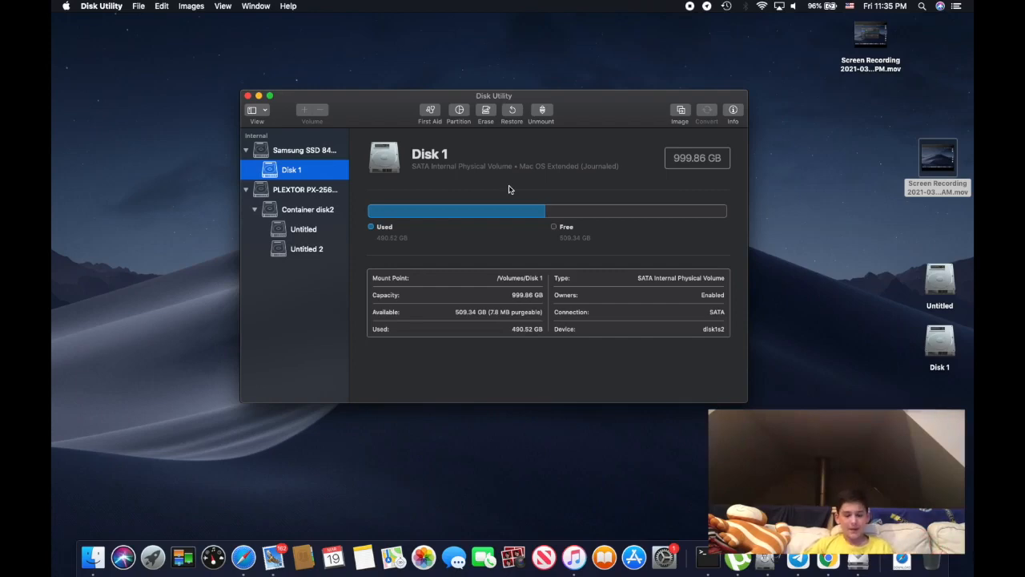
pyautogui.click(516, 116)
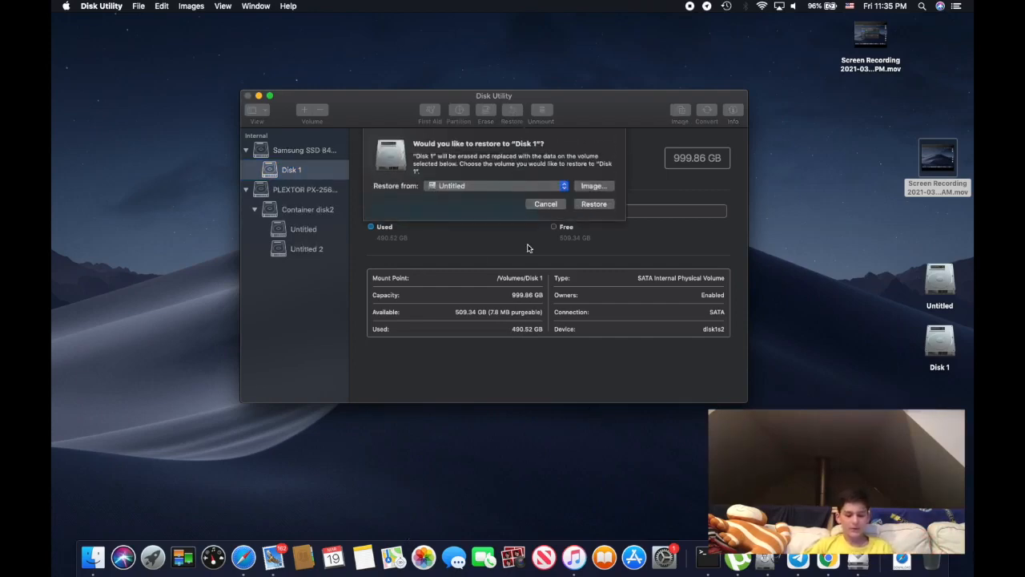
pyautogui.click(550, 206)
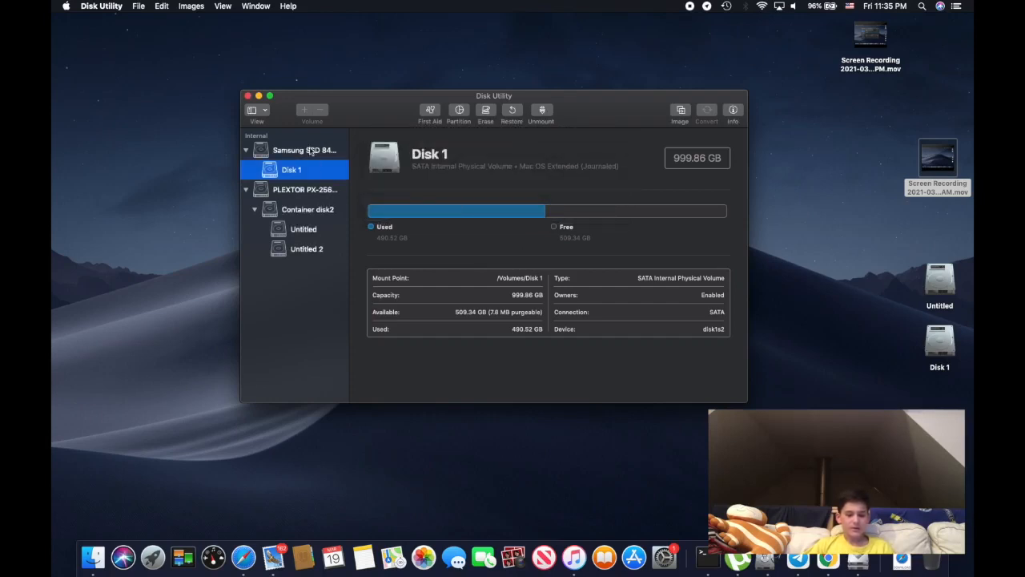
pyautogui.click(485, 114)
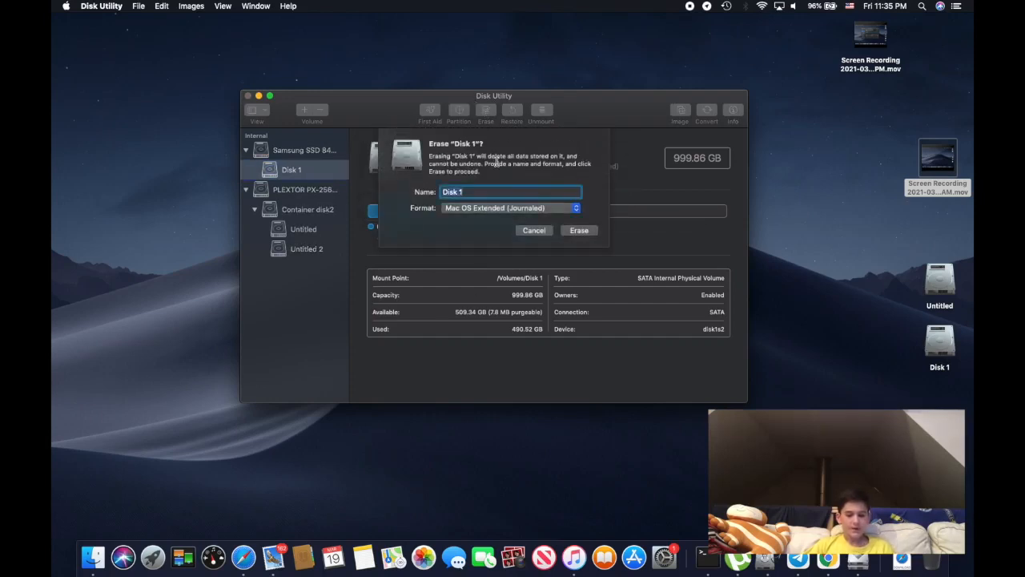
pyautogui.click(532, 231)
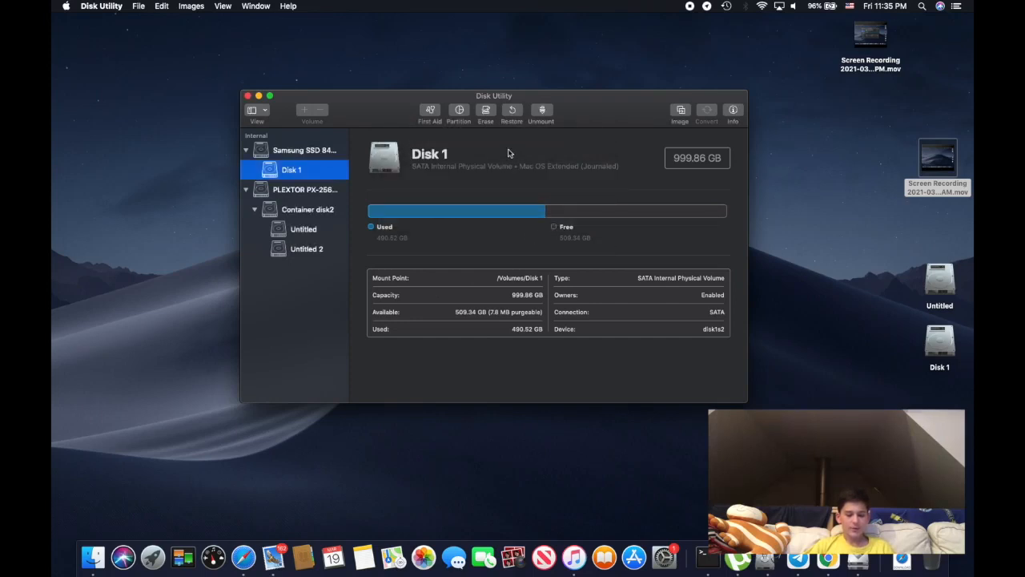
# Search Spotlight for ".iso" and for "Big Sur", select macOS Big Sur 11.0.1 (20B29).iso in the results and close the search
pyautogui.press('super+space')
pyautogui.write('uiso')
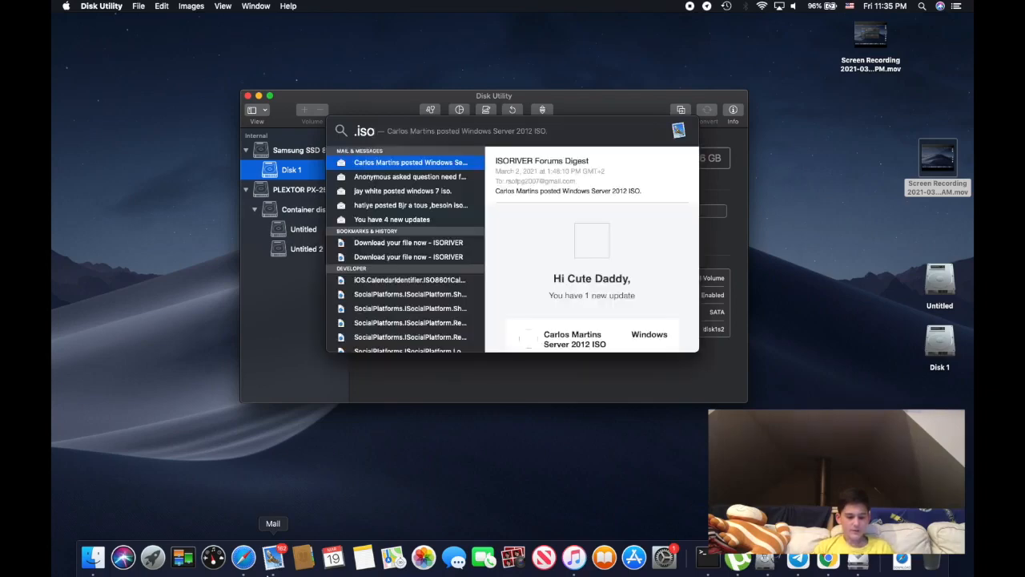
pyautogui.press('BackSpace')
pyautogui.press('BackSpace')
pyautogui.press('BackSpace')
pyautogui.press('BackSpace')
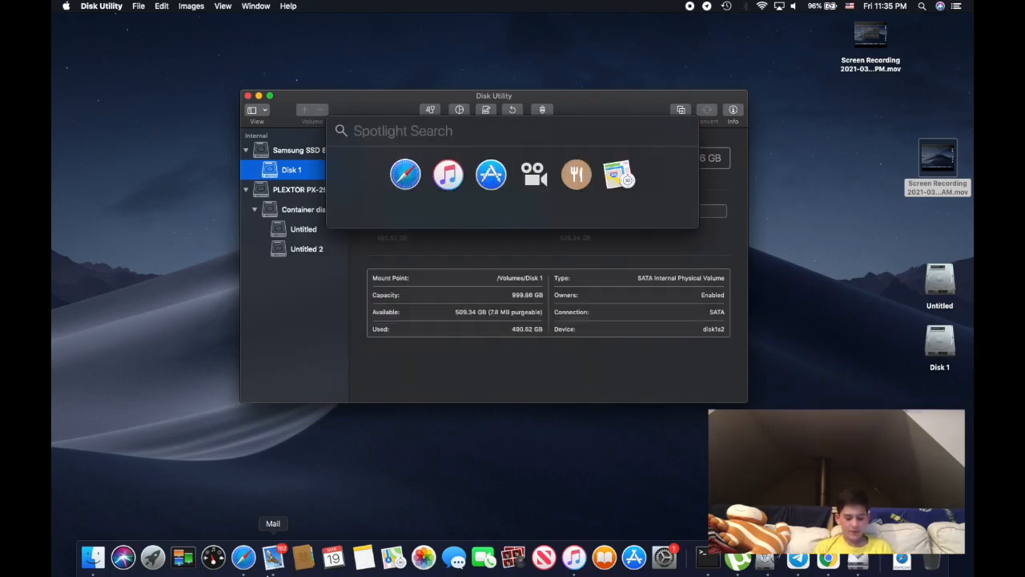
pyautogui.write('Big Sur')
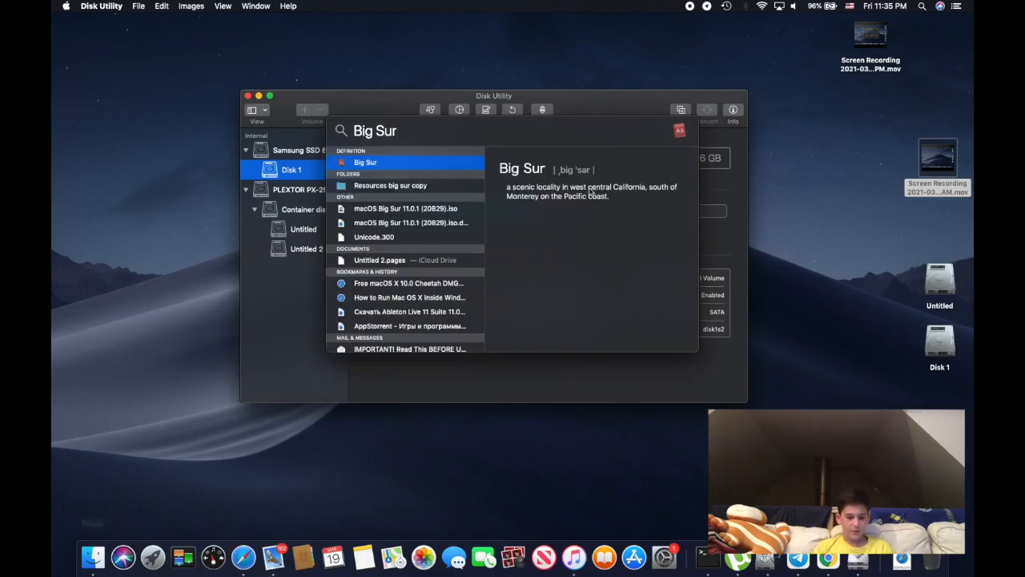
pyautogui.click(432, 210)
pyautogui.press('Escape')
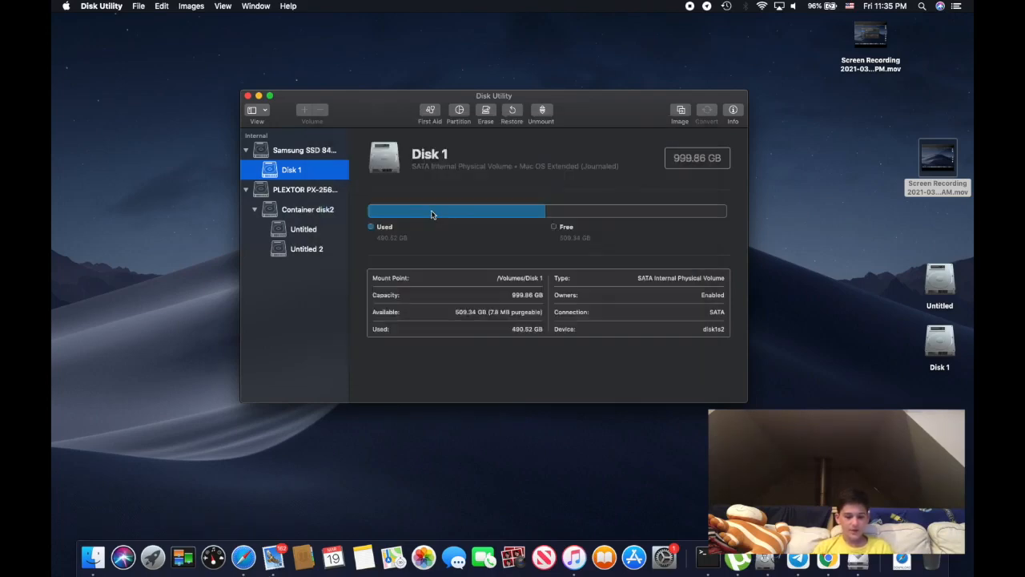
# Reopen the Big Sur search in Spotlight, move it aside so Disk 1's details are uncovered, and dismiss it
pyautogui.press('super+space')
pyautogui.press('super+space')
pyautogui.moveTo(446, 136); pyautogui.dragTo(684, 324)
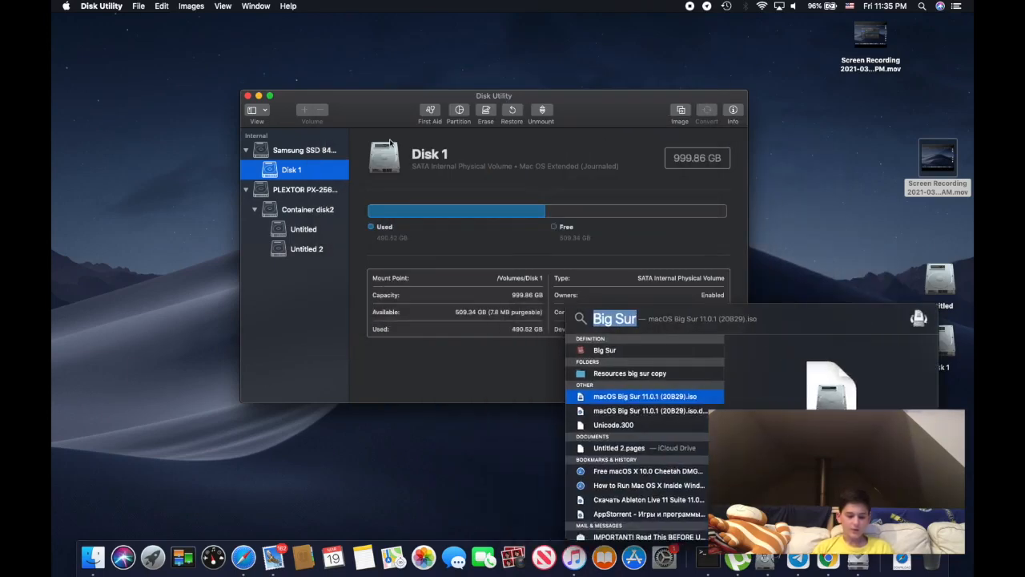
pyautogui.click(544, 336)
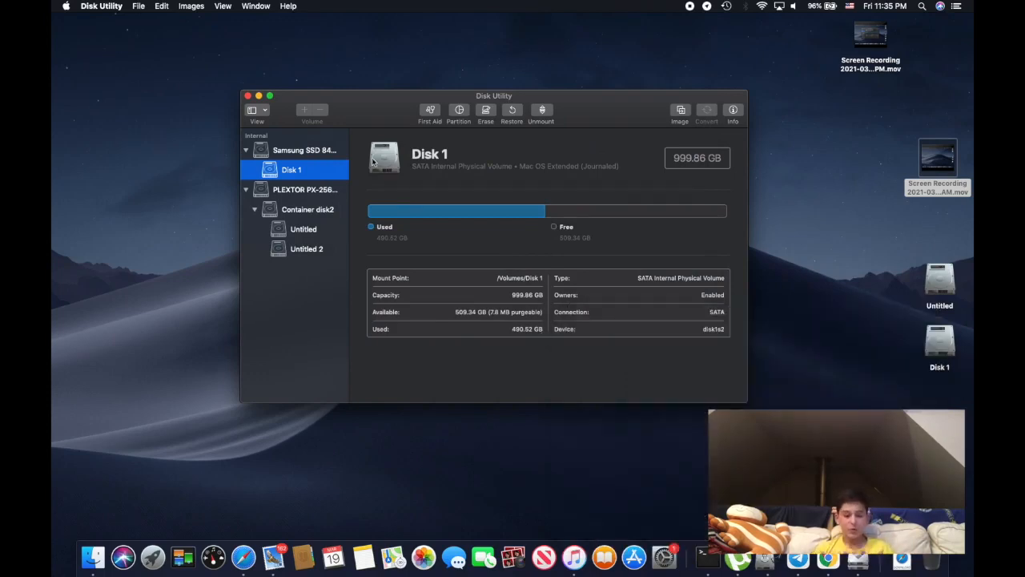
# View the Restore prompt and the options for creating a disk image of Disk 1, cancelling both
pyautogui.click(512, 112)
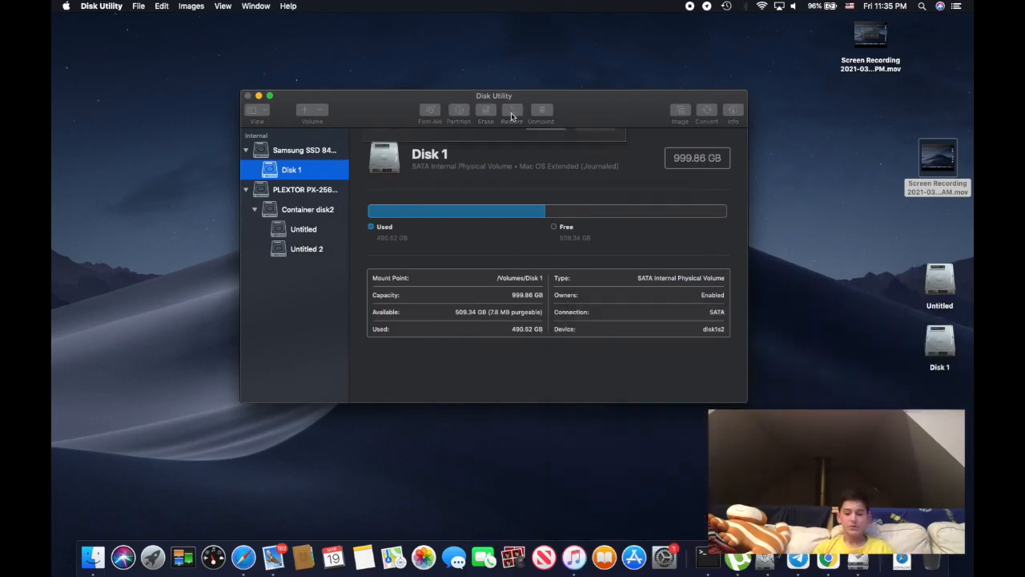
pyautogui.click(546, 203)
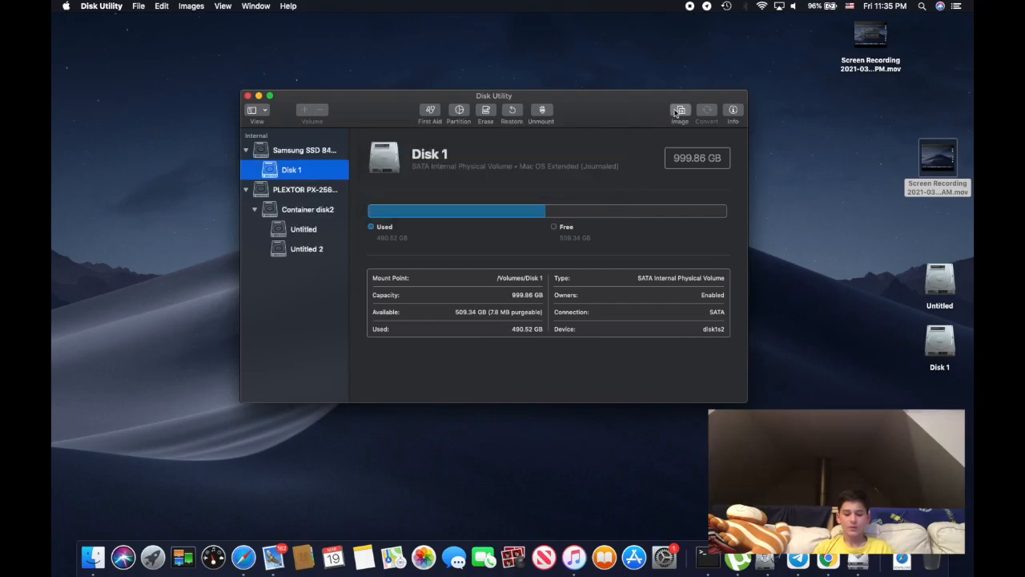
pyautogui.click(678, 110)
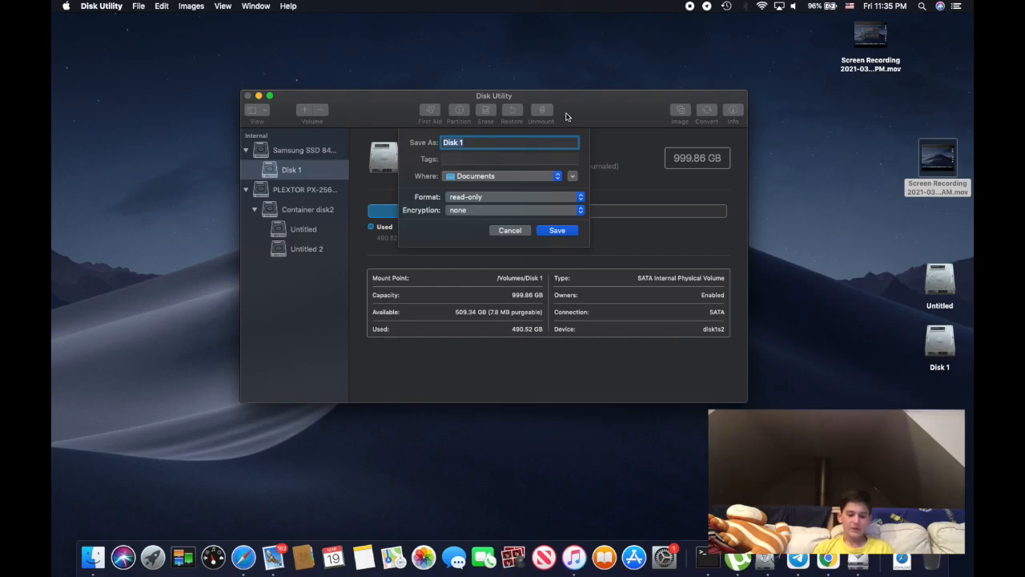
pyautogui.click(497, 230)
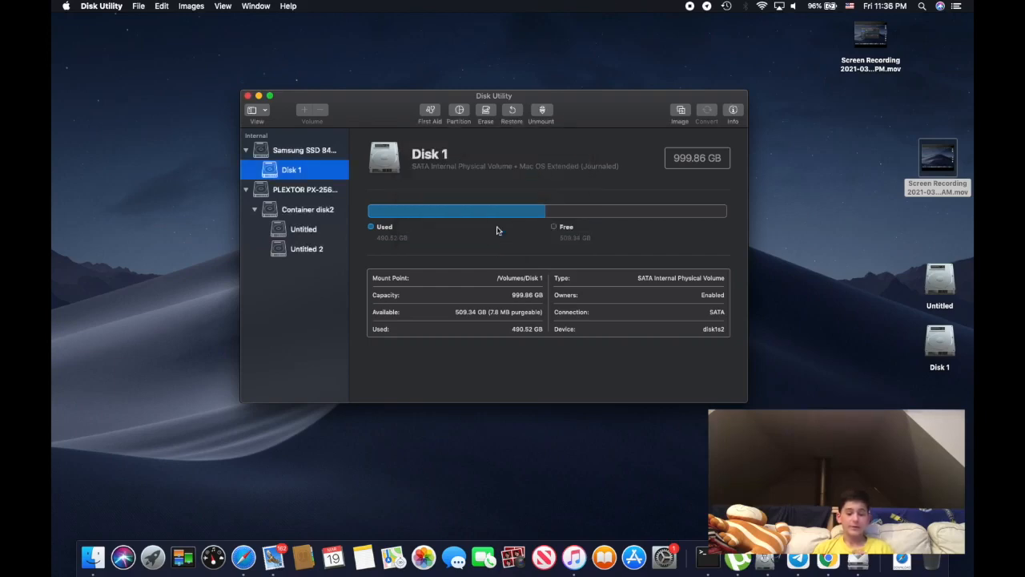
# Open the image file browser from Disk 1's Restore prompt, and cancel both the file selection and the restore
pyautogui.click(512, 112)
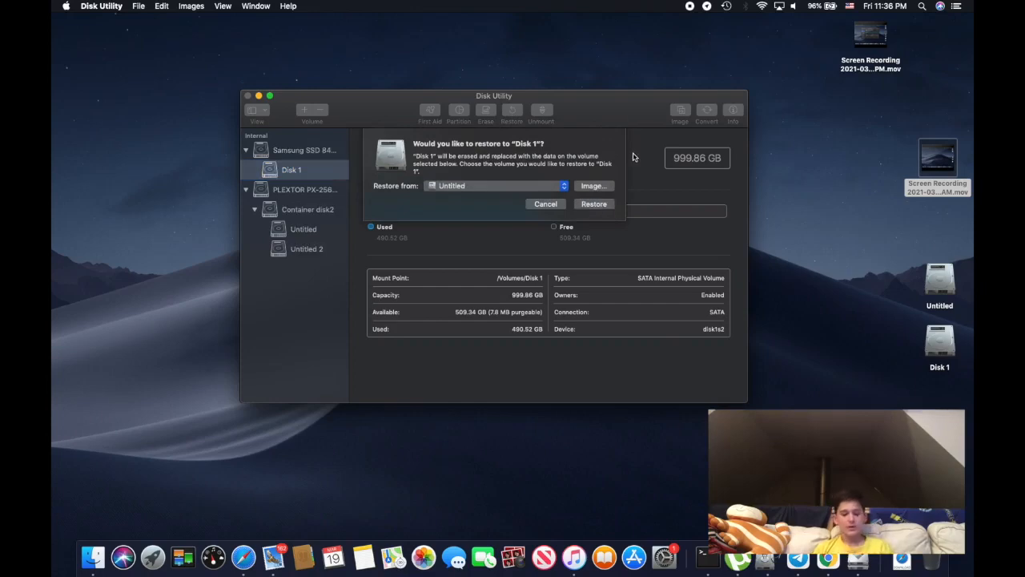
pyautogui.click(592, 186)
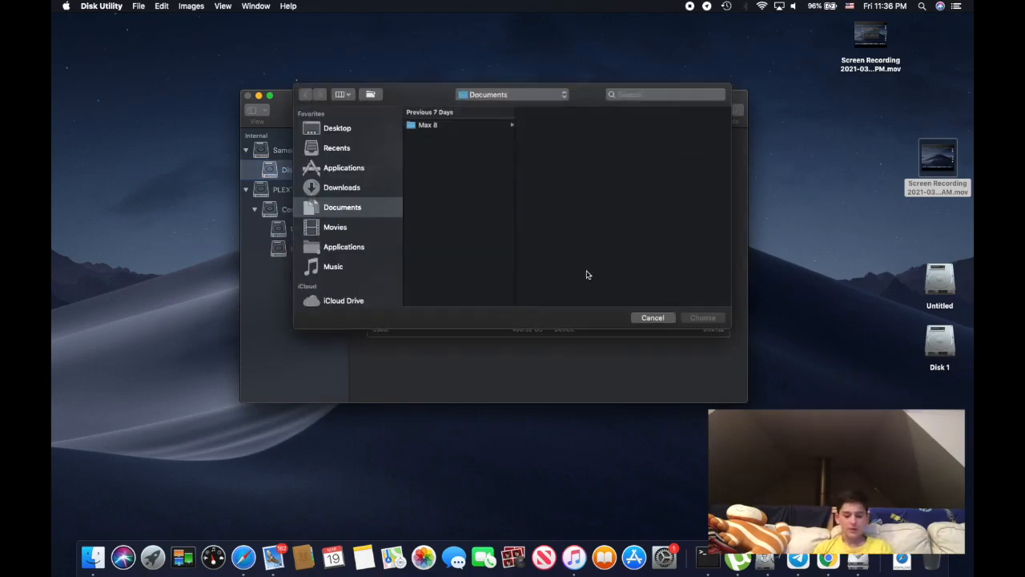
pyautogui.click(643, 320)
pyautogui.click(544, 205)
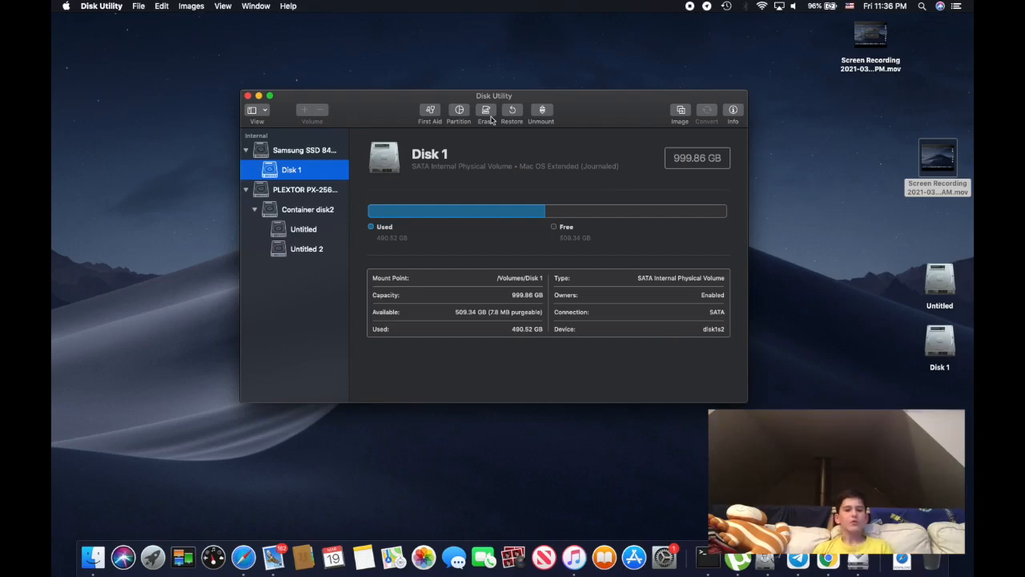
# View the Untitled 2 volume's details, locate the volume among the computer's drives in Finder and return to Disk Utility
pyautogui.click(319, 247)
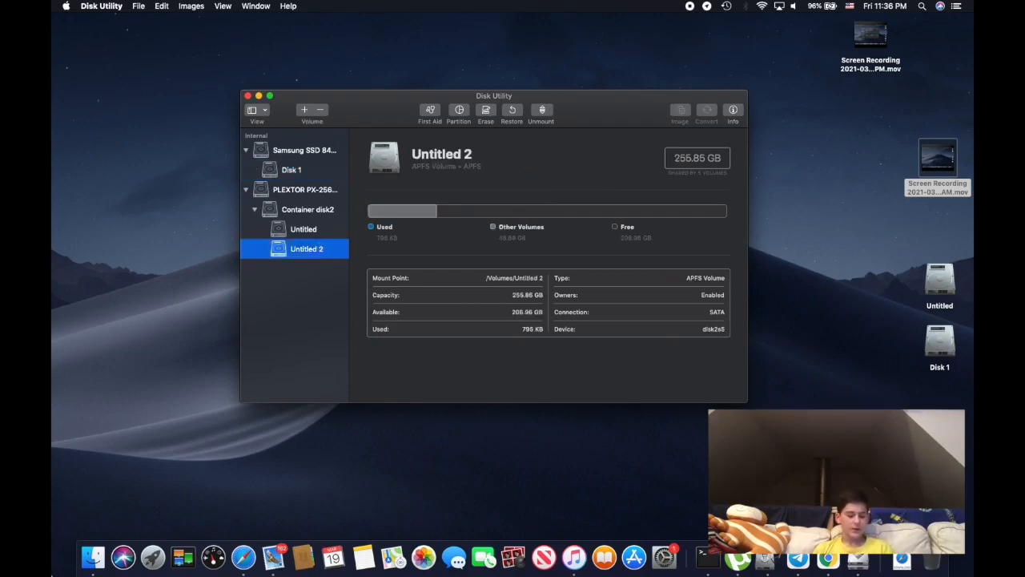
pyautogui.click(93, 557)
pyautogui.click(359, 43)
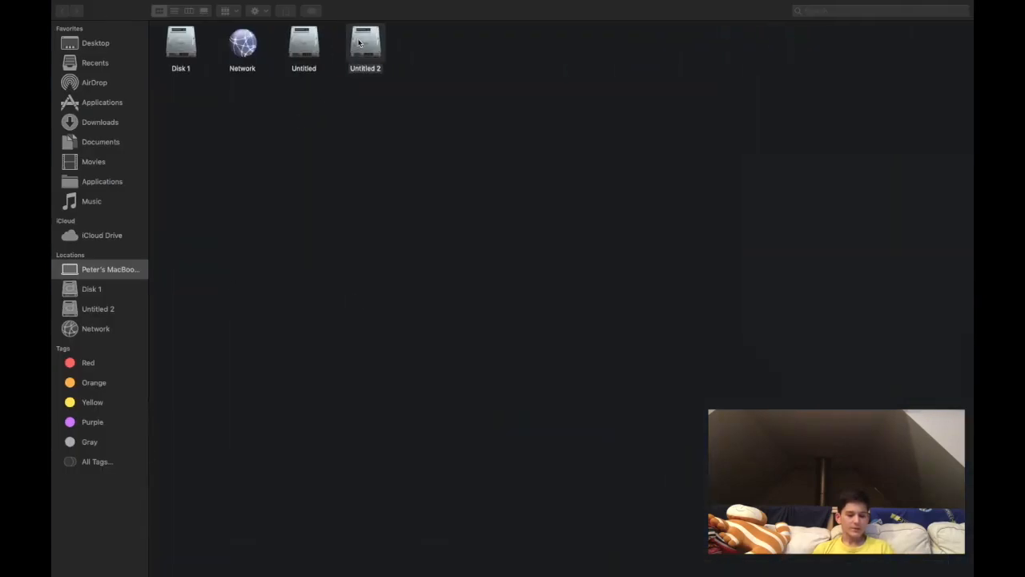
pyautogui.click(305, 282)
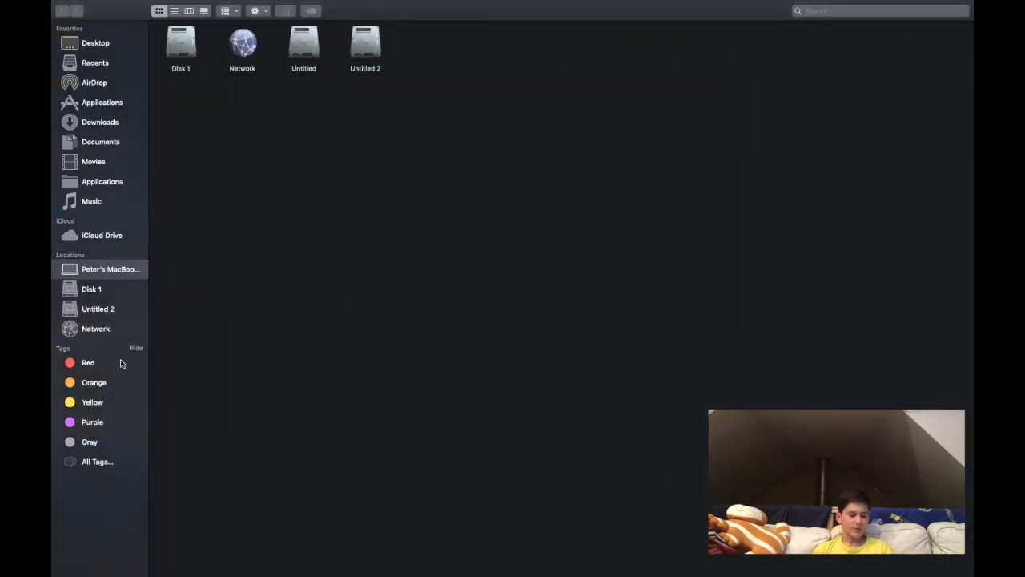
pyautogui.hotkey('ctrl', 'Left')
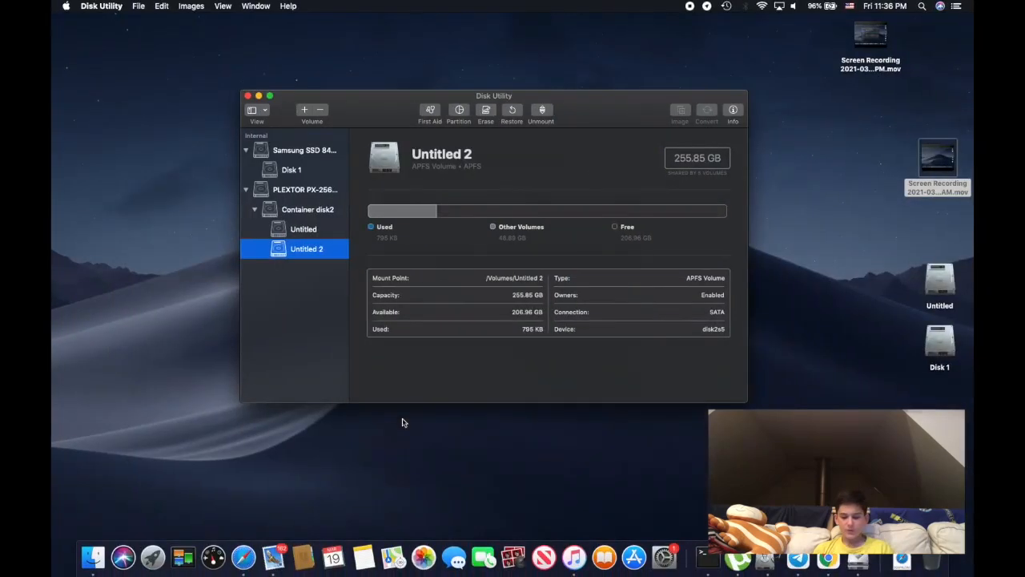
# Eject the Untitled 2 volume from the desktop and switch back to Disk Utility
pyautogui.click(919, 409)
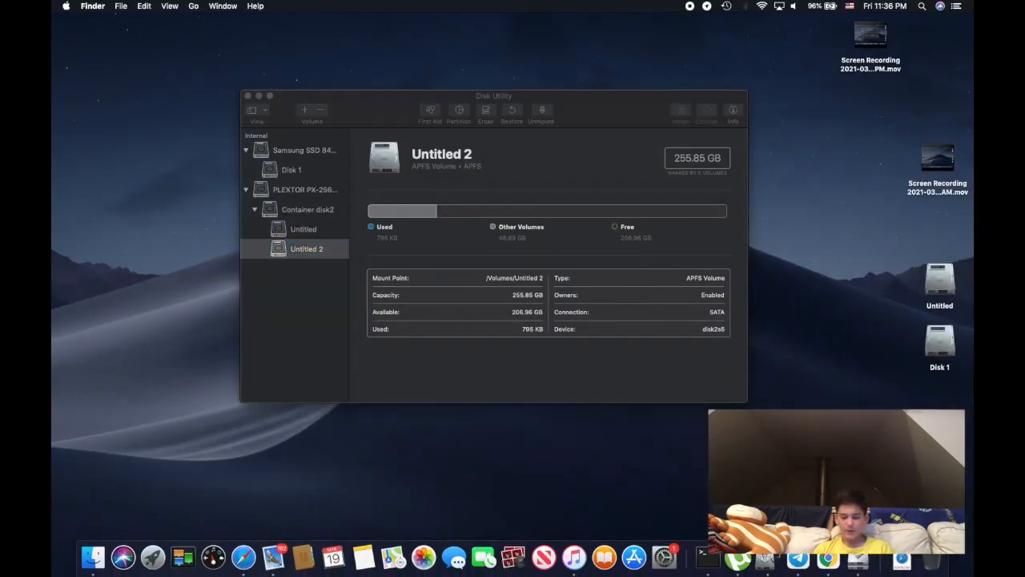
pyautogui.click(940, 563)
pyautogui.moveTo(939, 464); pyautogui.dragTo(937, 489)
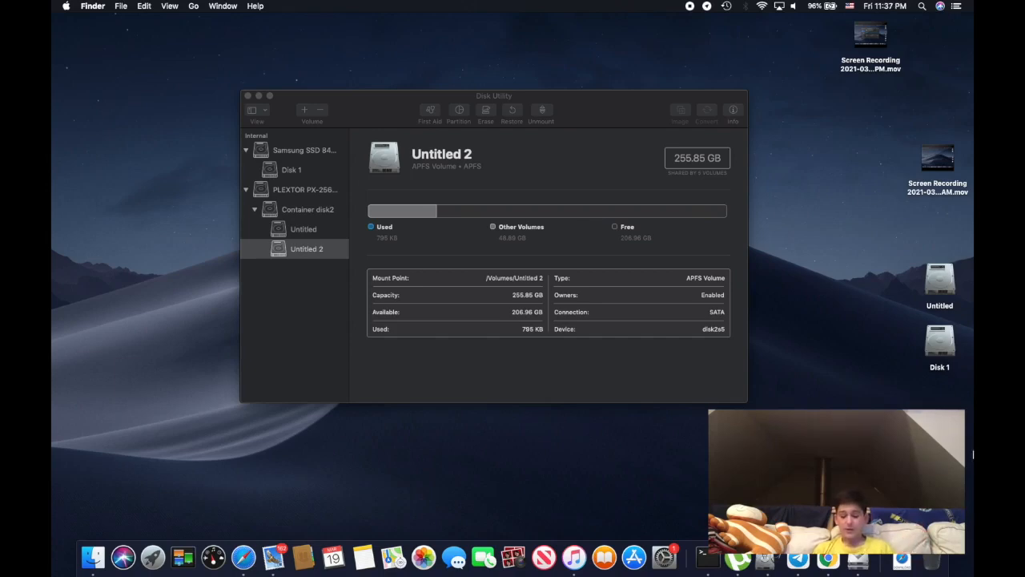
pyautogui.moveTo(940, 464); pyautogui.dragTo(932, 557)
pyautogui.click(516, 152)
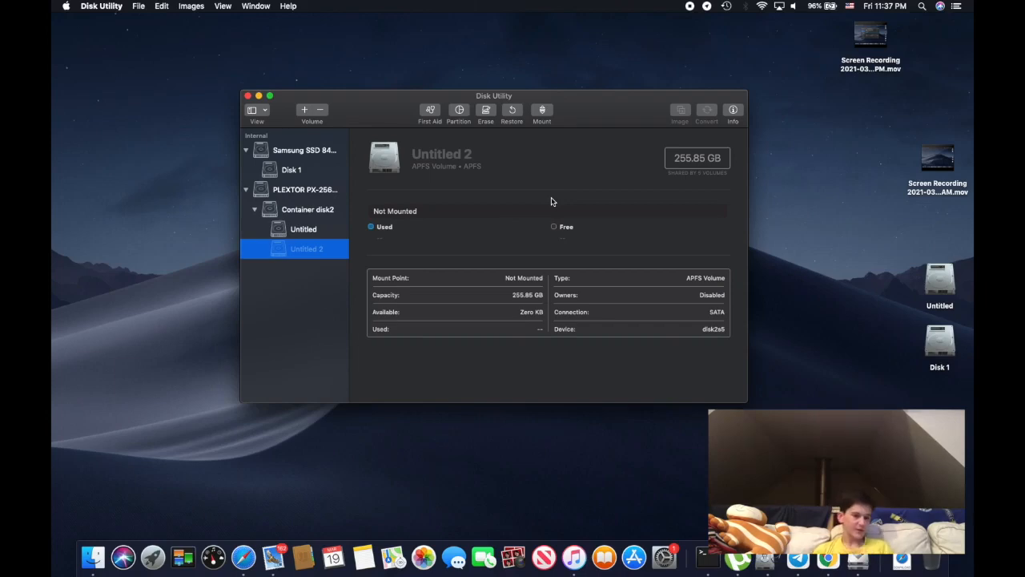
# View the details of the PLEXTOR drive and its Container disk2 with Untitled 2 ejected
pyautogui.click(273, 212)
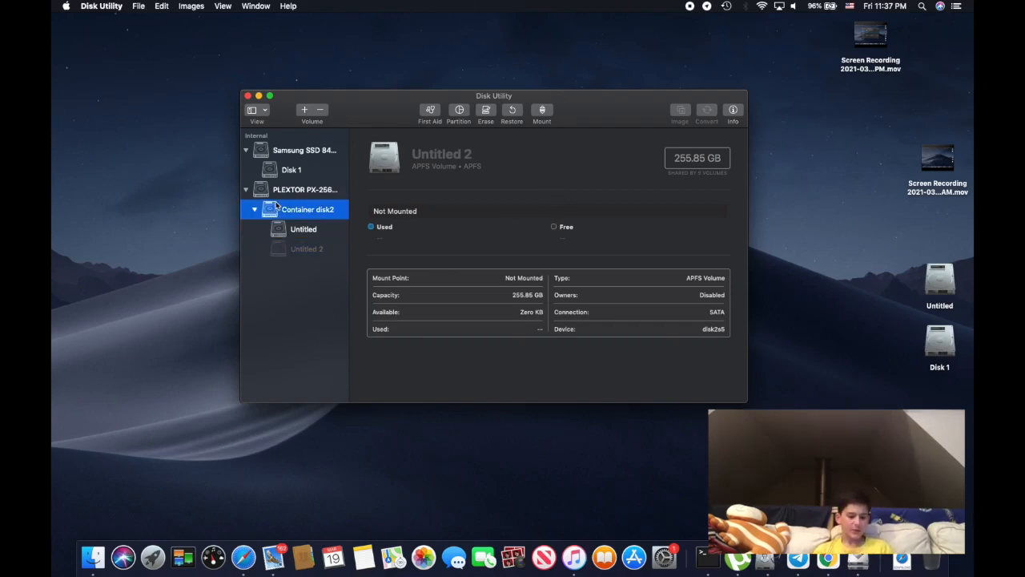
pyautogui.click(285, 196)
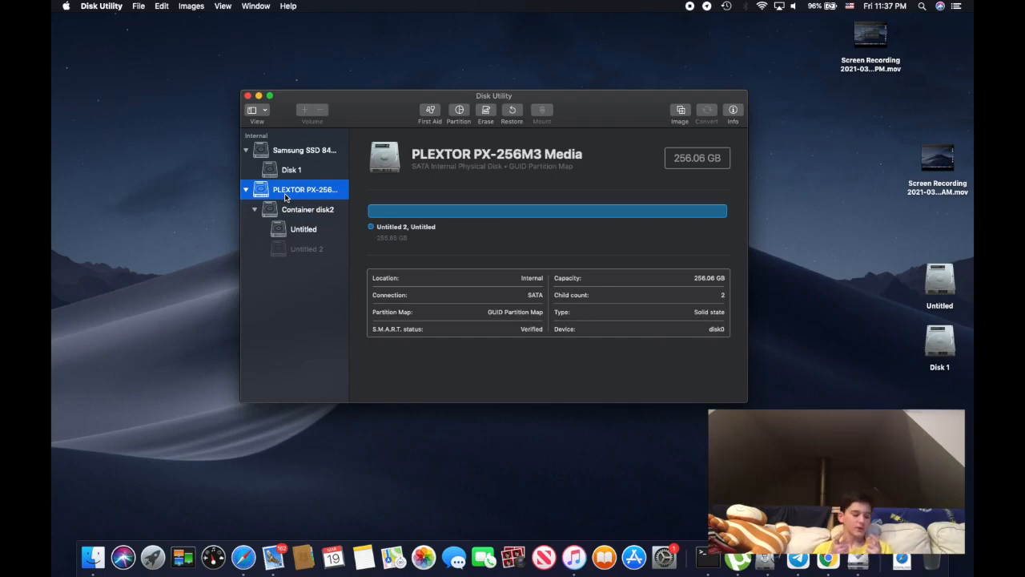
pyautogui.click(286, 213)
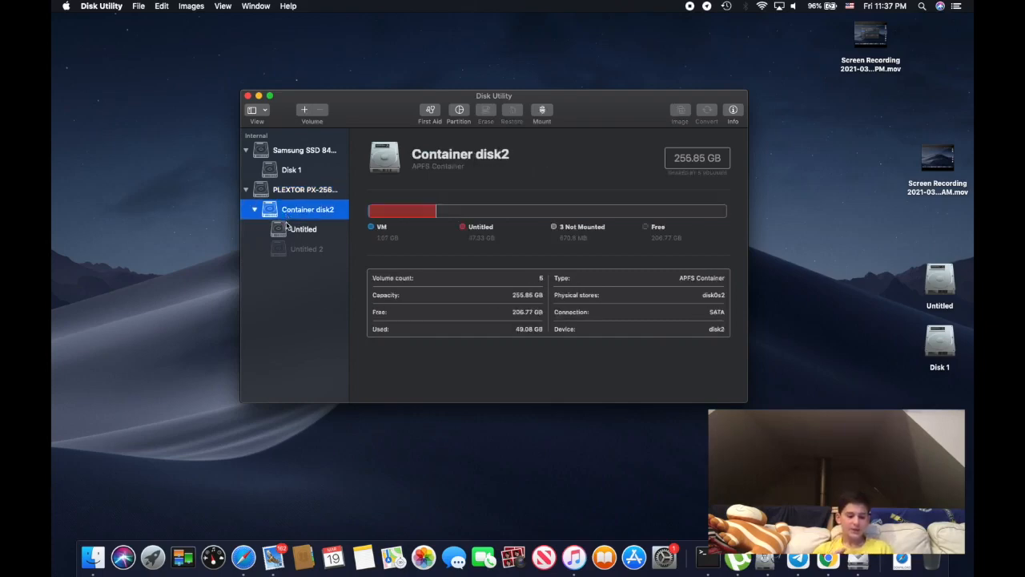
# View the details of the Untitled 2 and Disk 1 volumes and the Samsung SSD 840 EVO drive
pyautogui.click(317, 229)
pyautogui.click(334, 253)
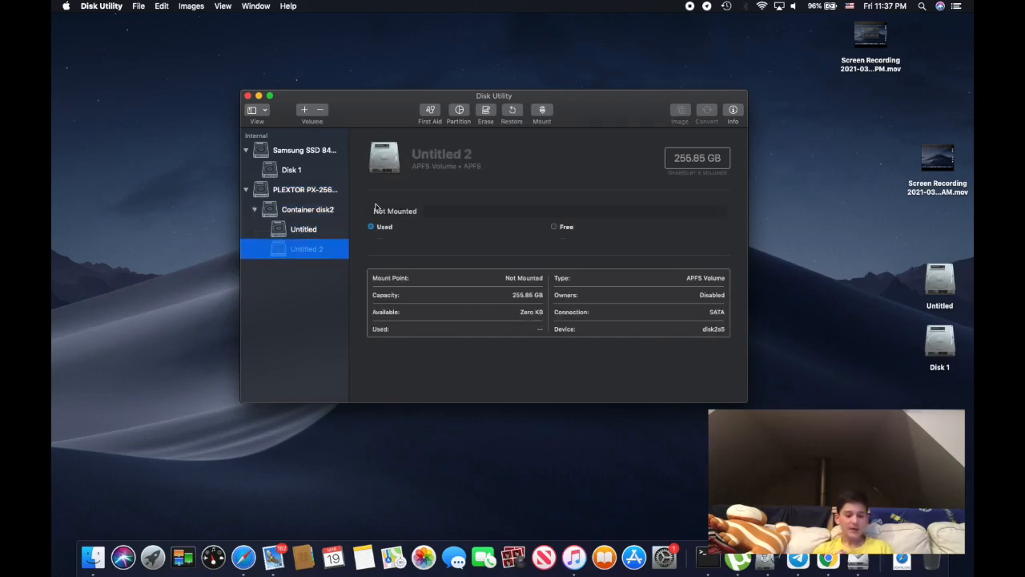
pyautogui.click(418, 154)
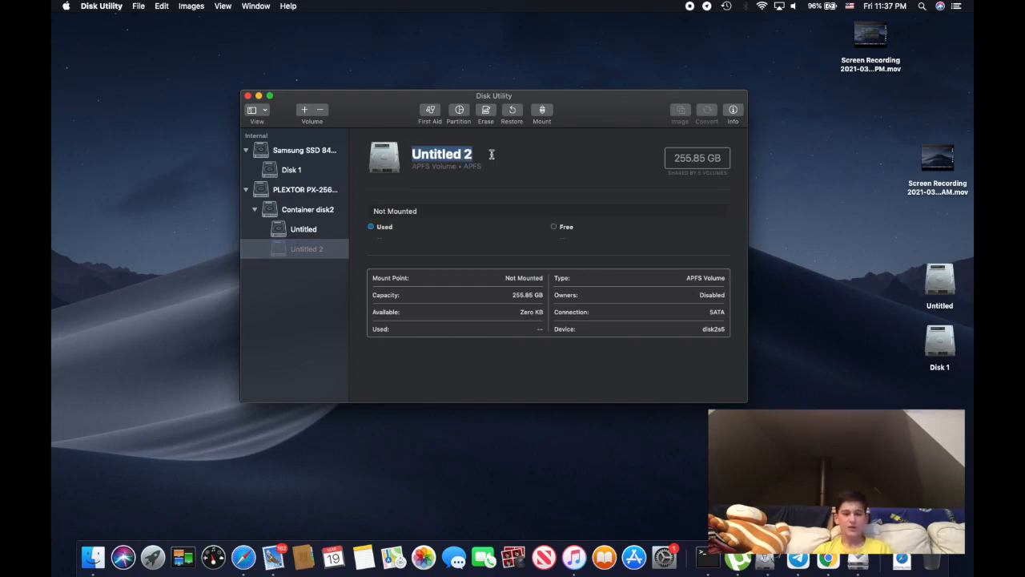
pyautogui.click(288, 169)
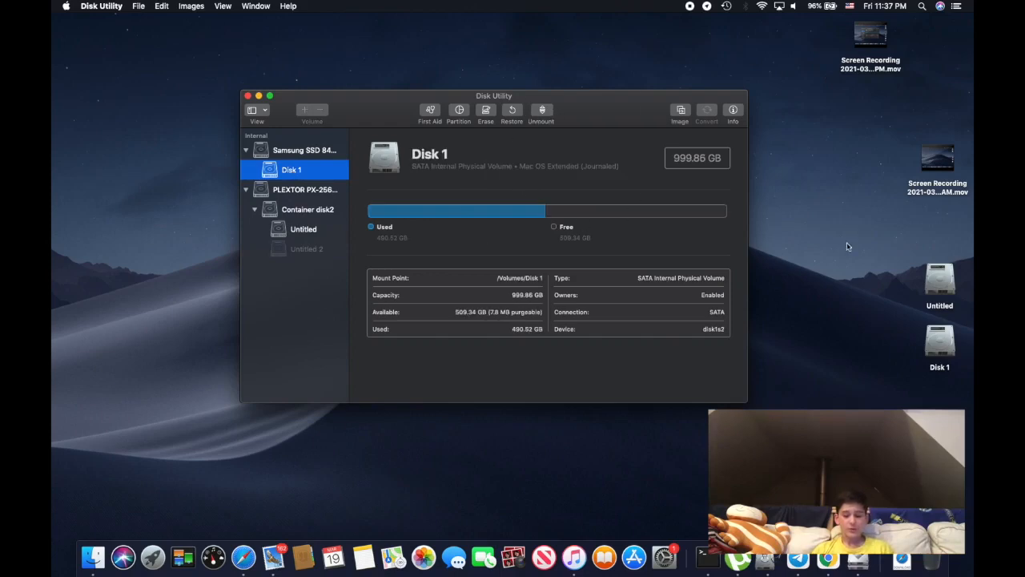
pyautogui.click(300, 148)
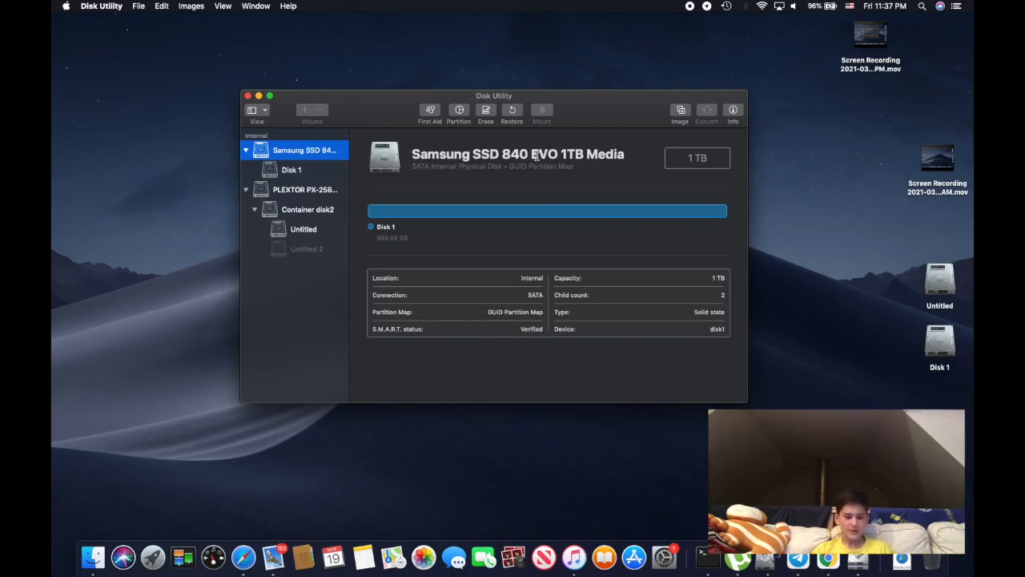
# Mount the Untitled 2 volume
pyautogui.click(309, 253)
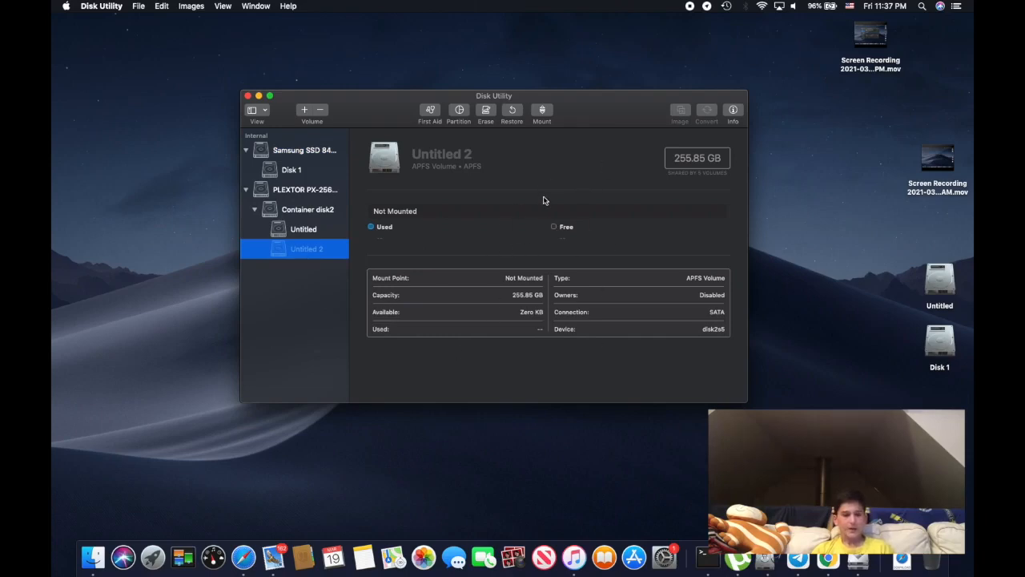
pyautogui.click(543, 113)
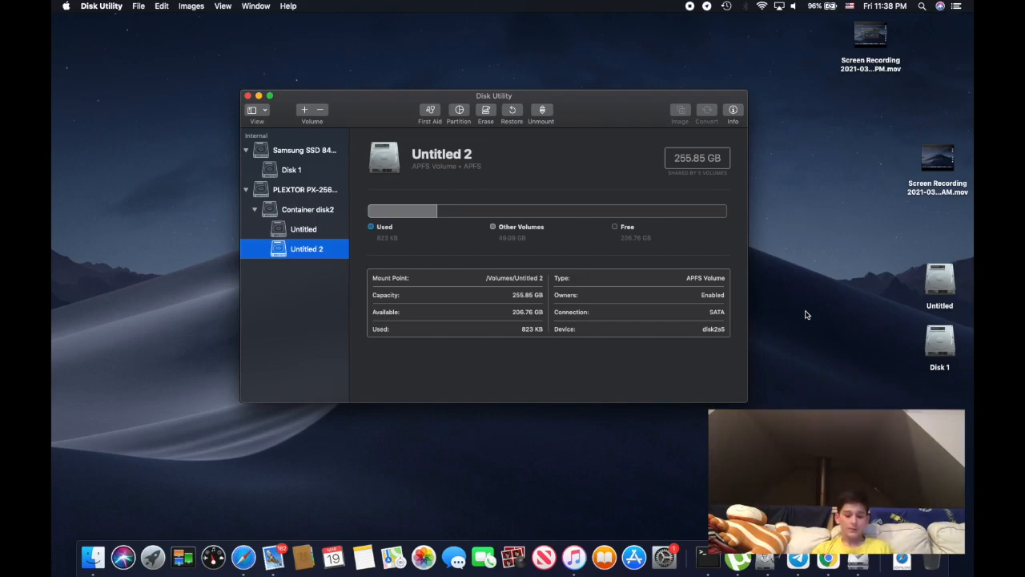
pyautogui.click(279, 152)
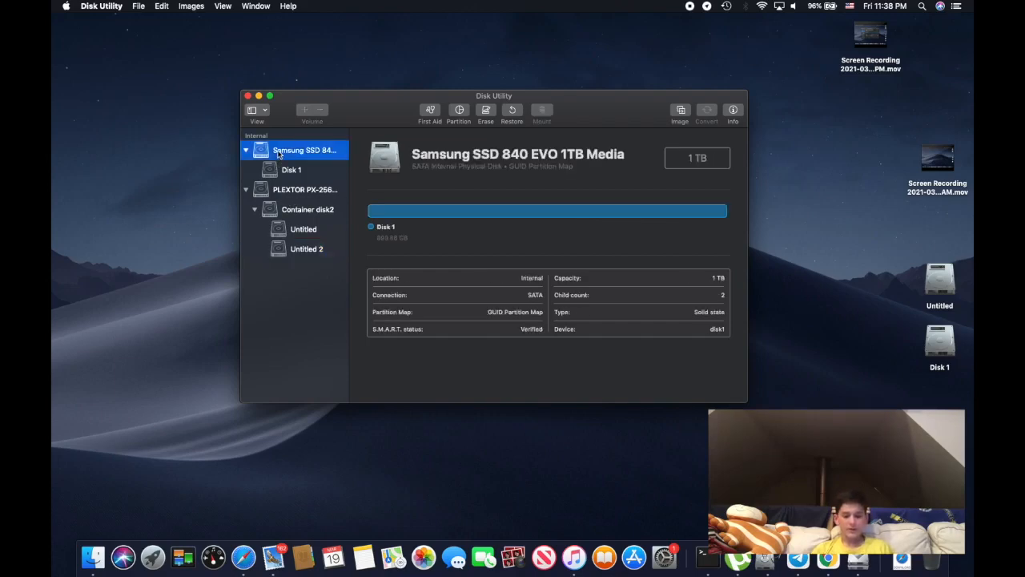
pyautogui.click(675, 109)
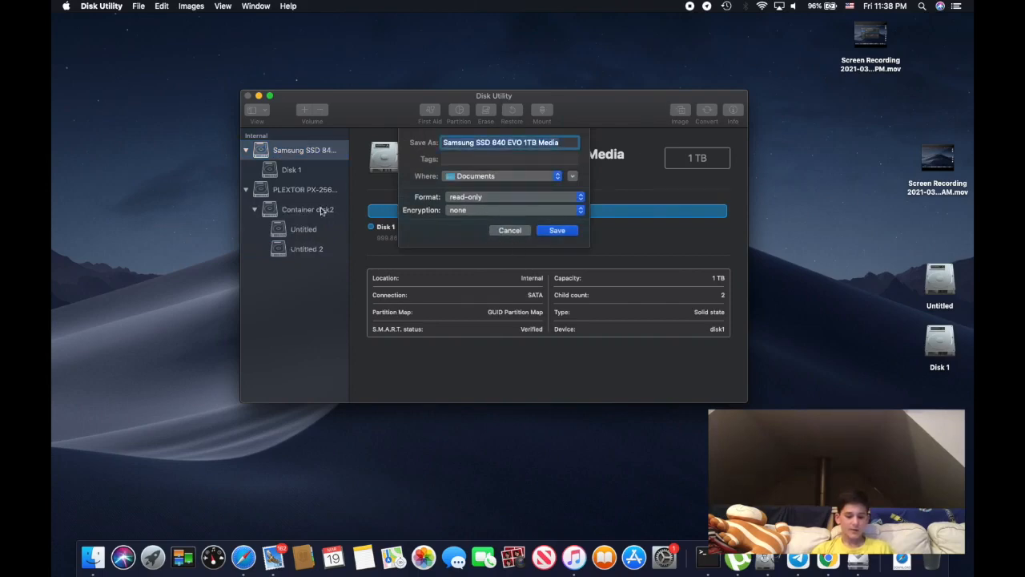
pyautogui.click(508, 229)
# Try to create a read-only, unencrypted disk image of the PLEXTOR PX-256M3 drive on Disk 1, check the operation's details and dismiss them
pyautogui.click(293, 189)
pyautogui.click(675, 117)
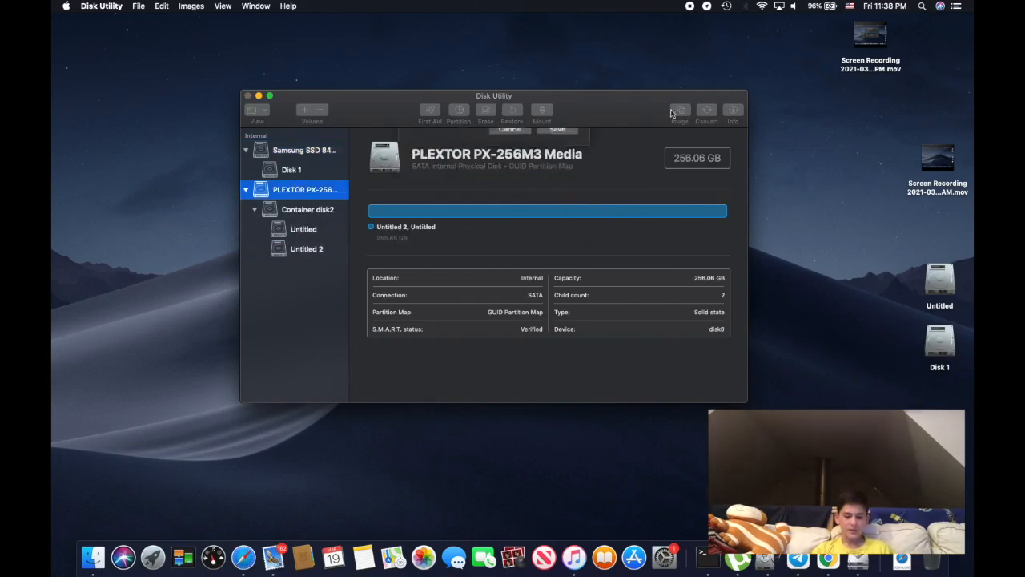
pyautogui.click(486, 160)
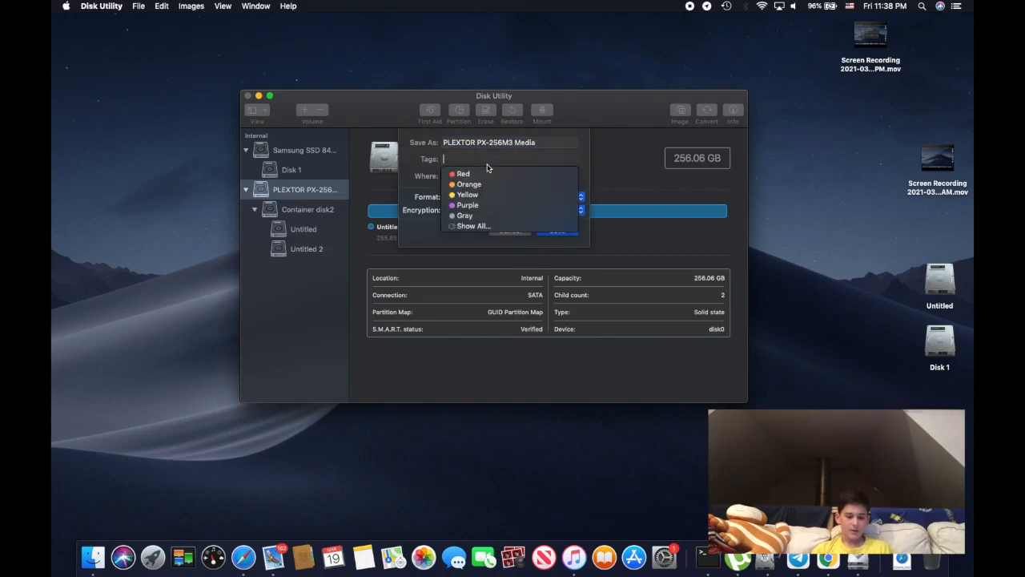
pyautogui.click(602, 184)
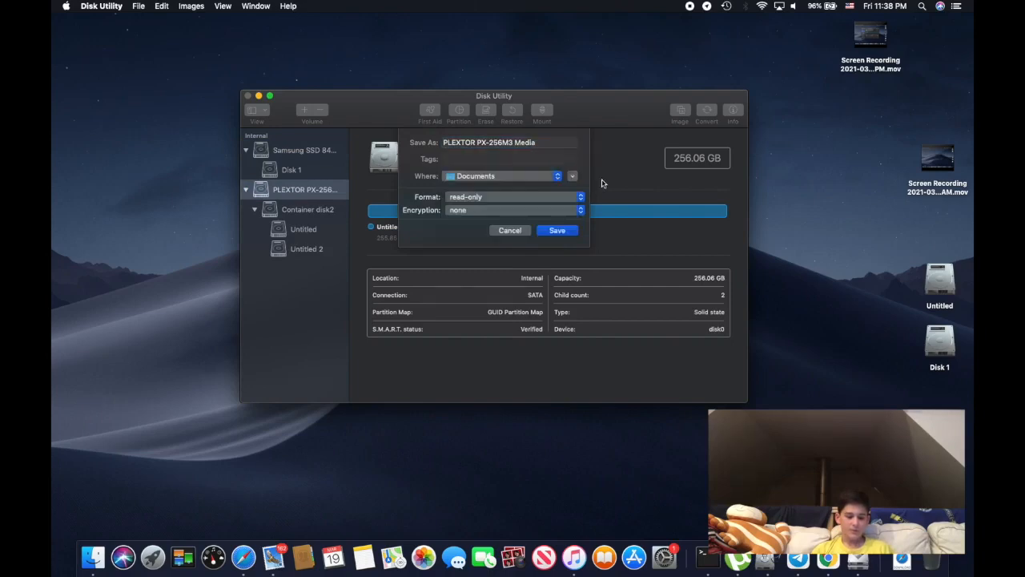
pyautogui.click(558, 178)
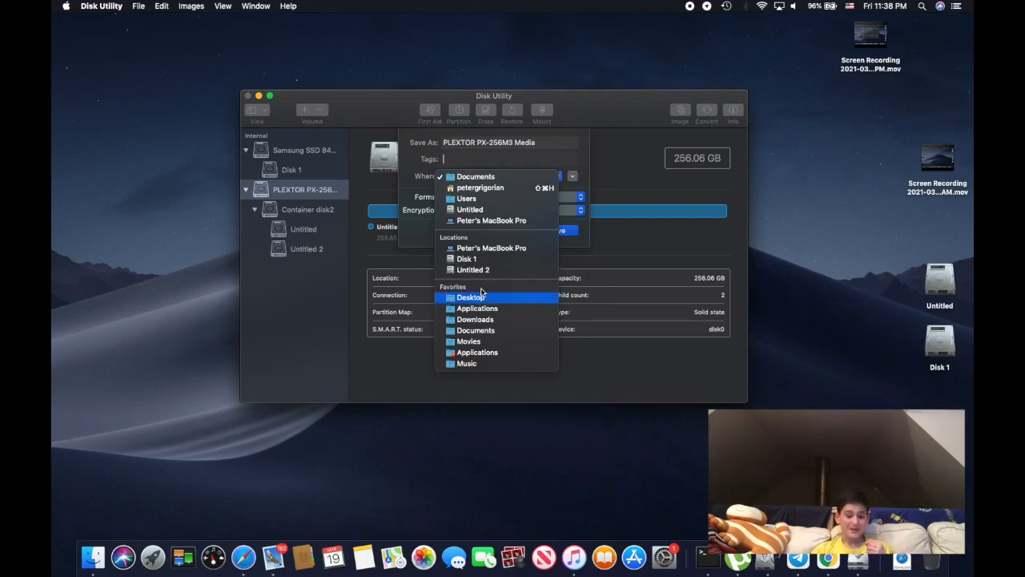
pyautogui.click(468, 260)
pyautogui.click(549, 231)
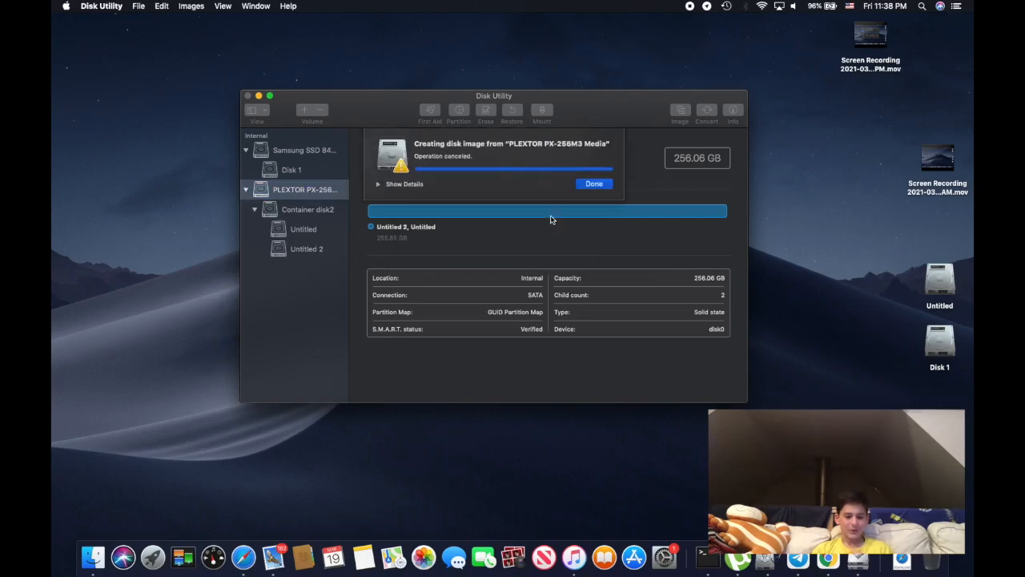
pyautogui.click(379, 185)
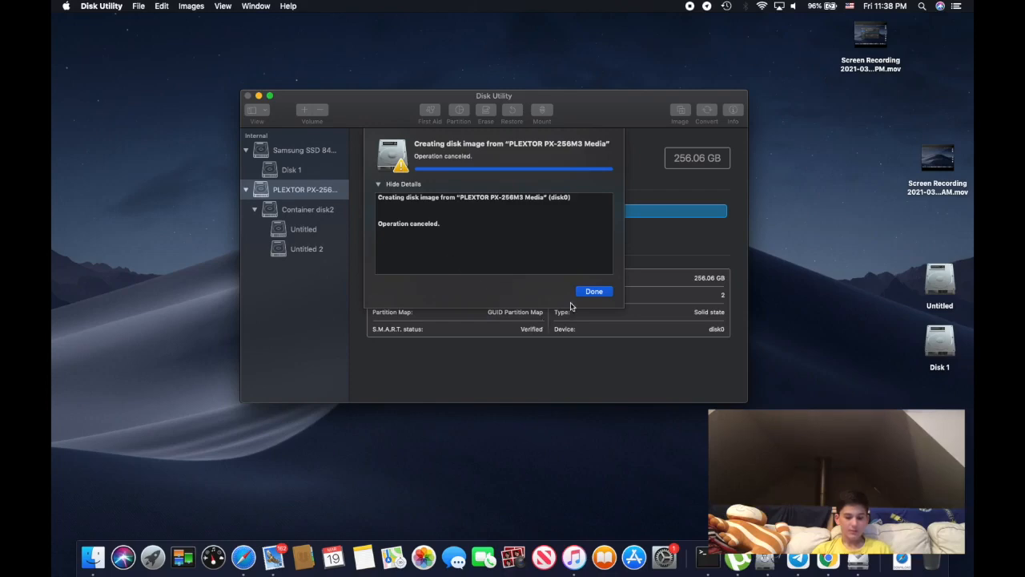
pyautogui.click(592, 291)
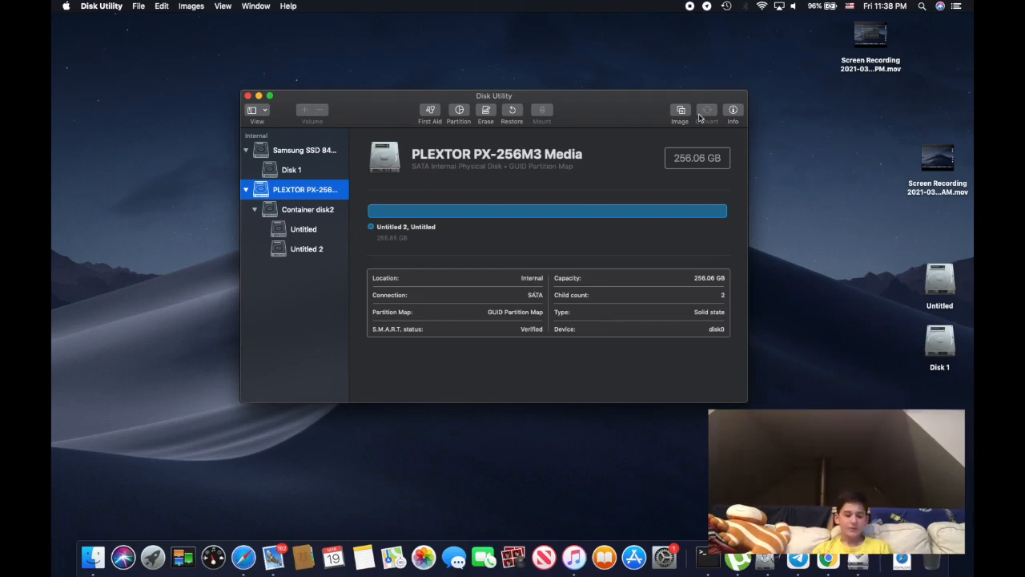
# Compare the details of the PLEXTOR PX-256M3 drive with those of the Samsung SSD 840 EVO drive
pyautogui.moveTo(439, 152); pyautogui.dragTo(615, 175)
pyautogui.click(484, 165)
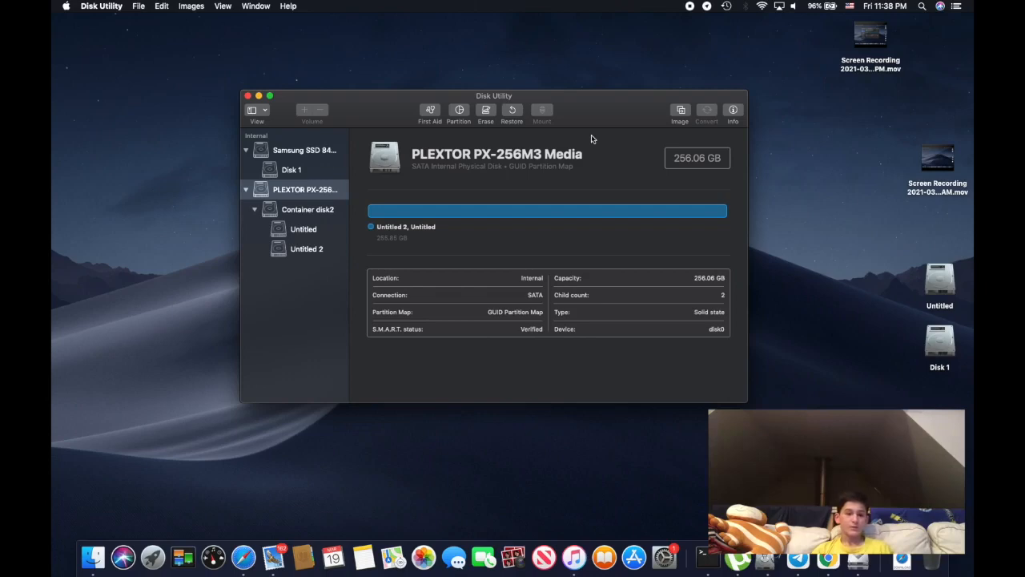
pyautogui.click(293, 152)
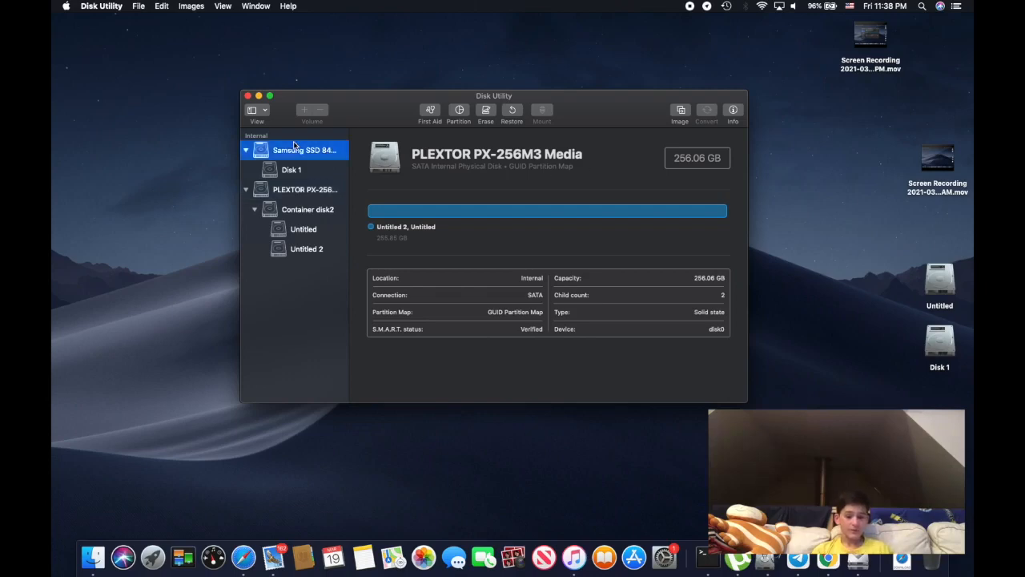
pyautogui.click(302, 191)
pyautogui.click(292, 171)
pyautogui.click(298, 191)
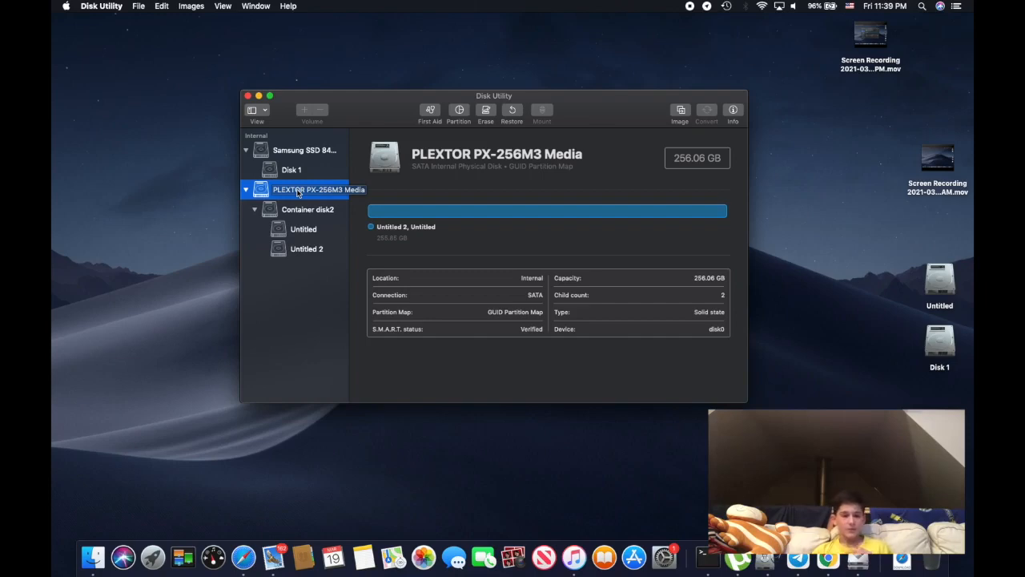
pyautogui.click(296, 157)
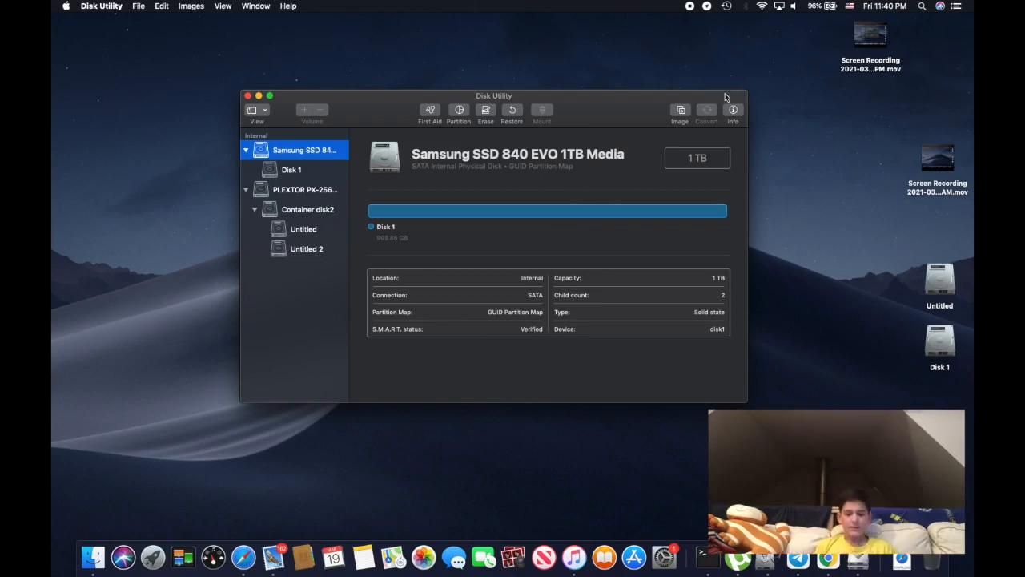
# Open the Info window for the Samsung SSD 840 EVO drive and narrow it slightly
pyautogui.rightClick(732, 108)
pyautogui.click(729, 112)
pyautogui.click(730, 111)
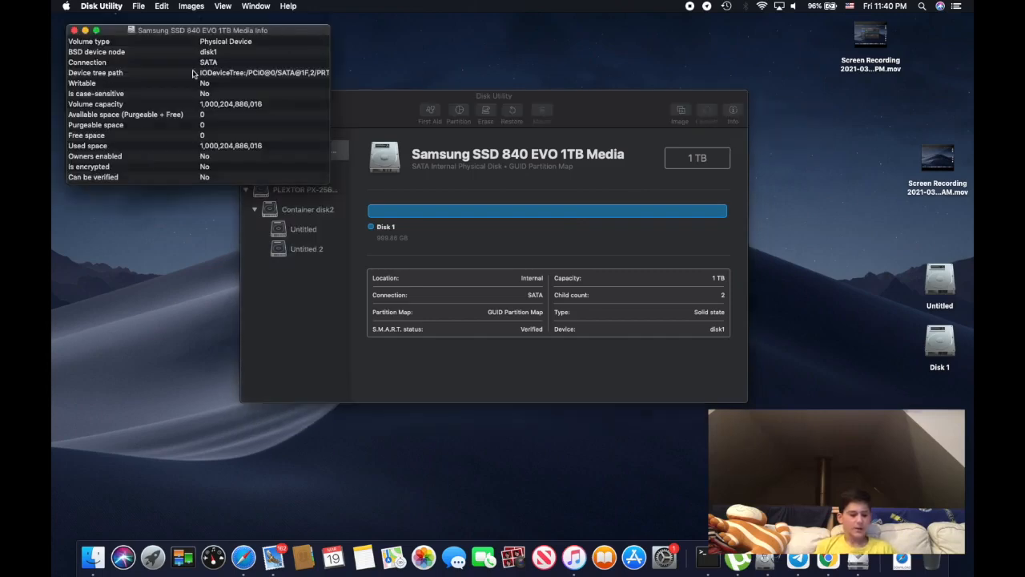
pyautogui.moveTo(66, 52)
pyautogui.mouseDown()
pyautogui.moveTo(52, 53)
pyautogui.moveTo(70, 53)
pyautogui.mouseUp()
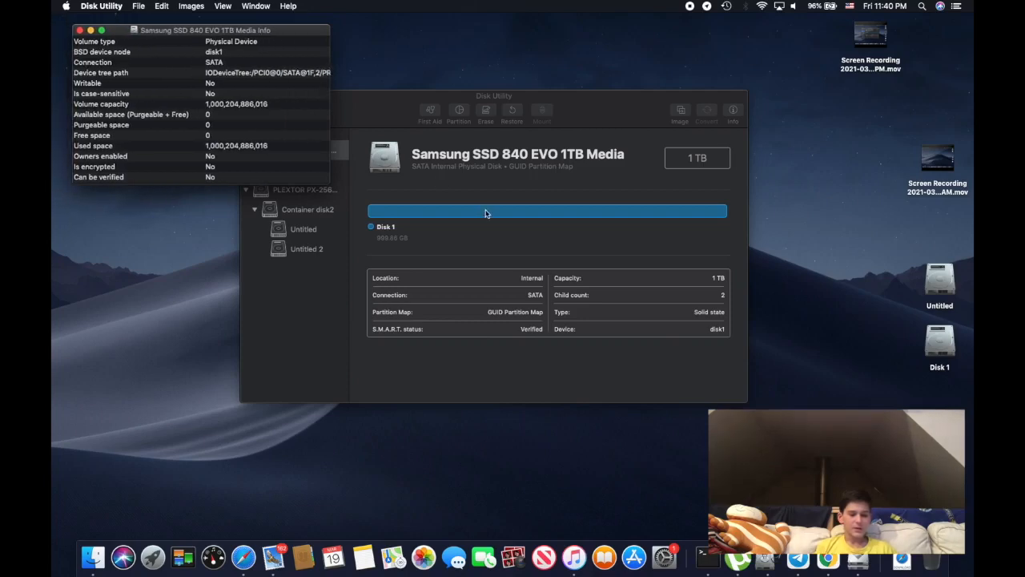
# Examine the model names of the Samsung and PLEXTOR drives, ending on the Samsung drive's details
pyautogui.click(519, 164)
pyautogui.moveTo(432, 150); pyautogui.dragTo(624, 152)
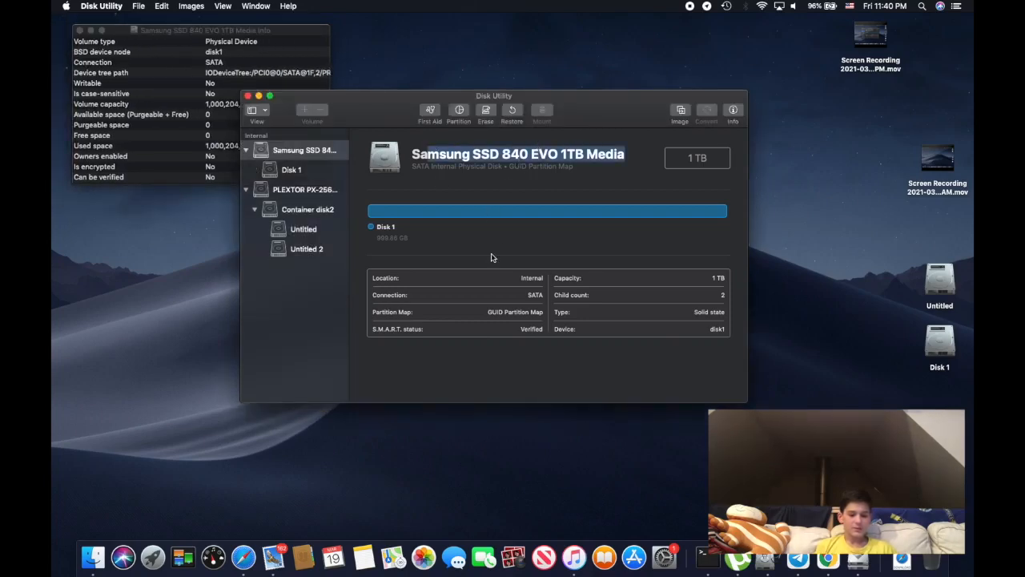
pyautogui.click(516, 162)
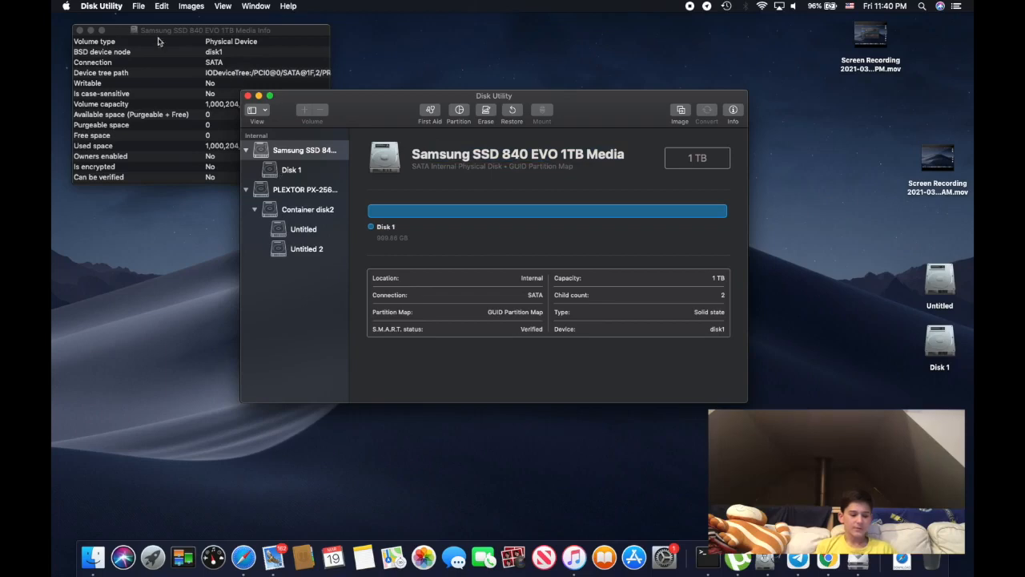
pyautogui.click(223, 97)
pyautogui.click(296, 200)
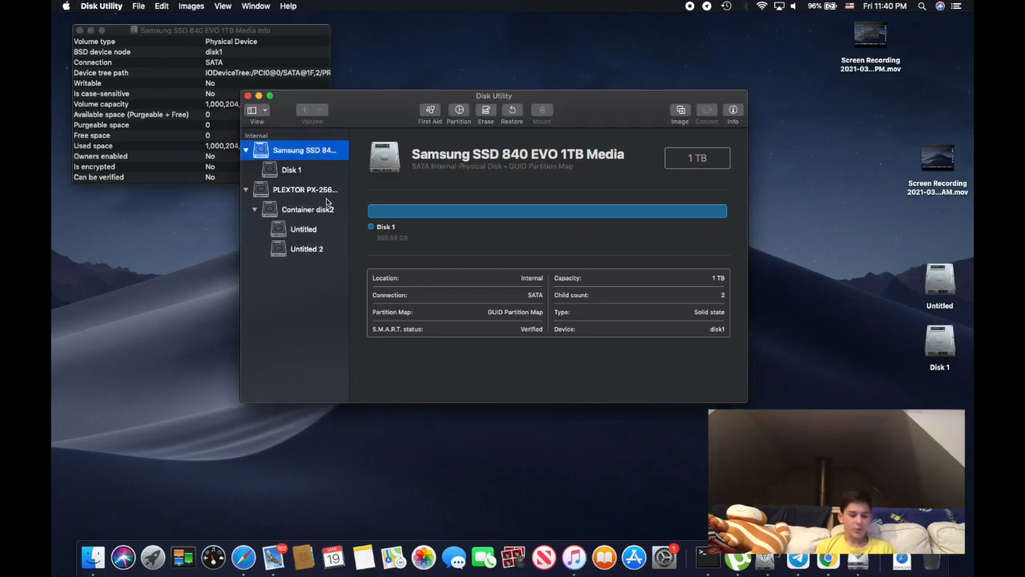
pyautogui.click(325, 197)
pyautogui.moveTo(415, 156); pyautogui.dragTo(503, 157)
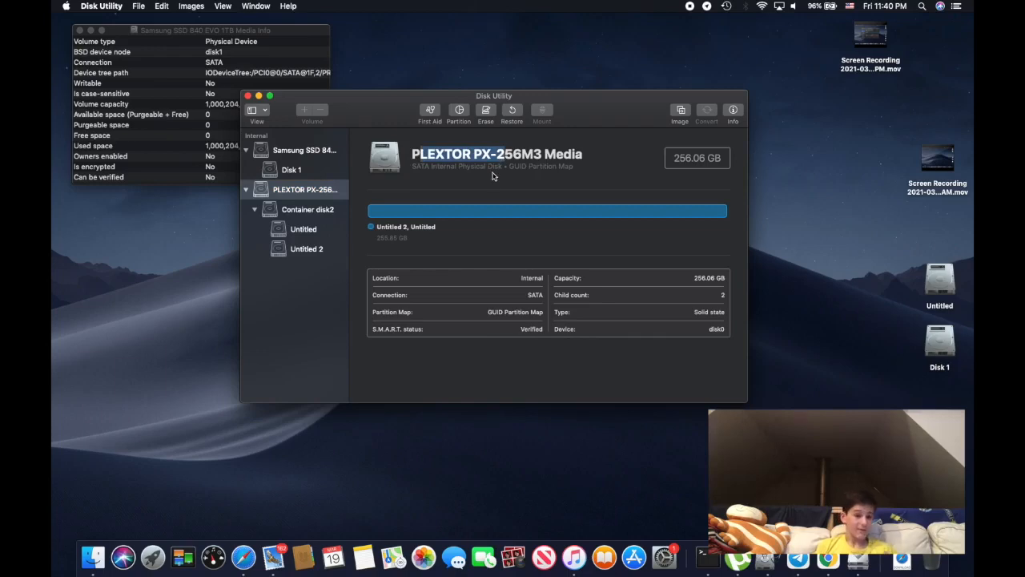
pyautogui.click(331, 156)
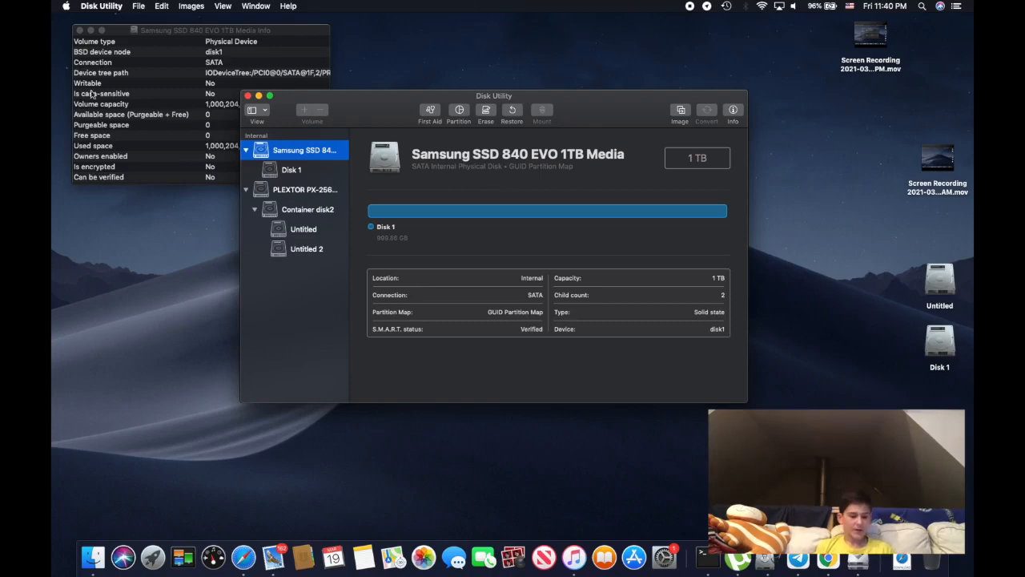
# Check the BSD device node entry in the Samsung drive's Info window and return to the main Disk Utility window
pyautogui.click(206, 94)
pyautogui.click(207, 53)
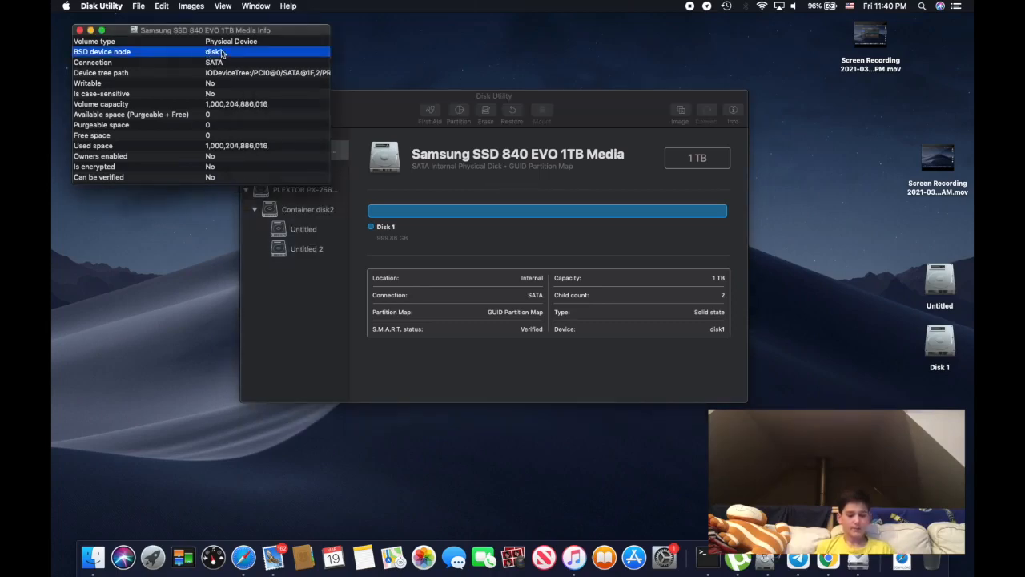
pyautogui.click(401, 197)
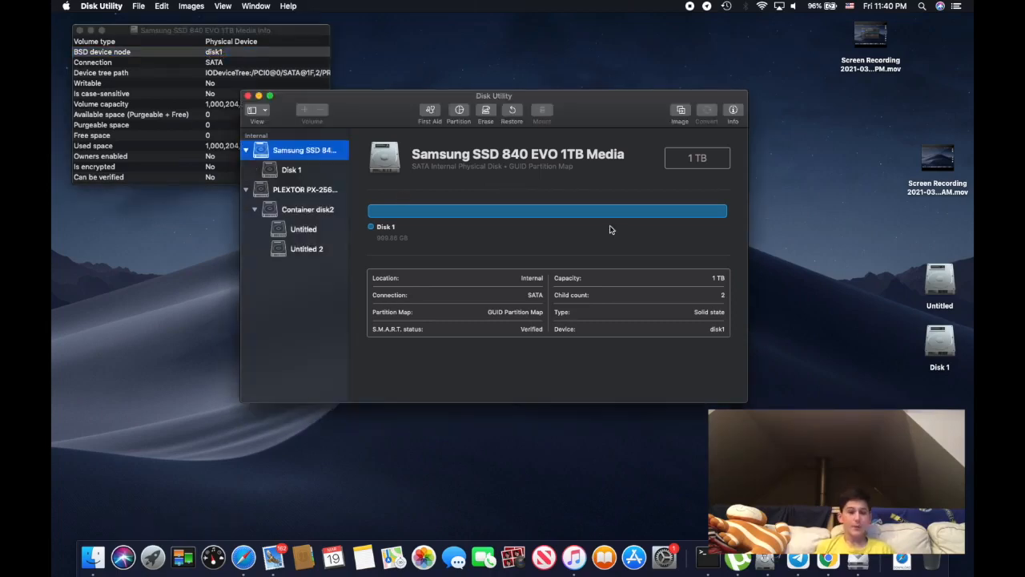
# Open the Erase prompt for the Samsung SSD 840 EVO drive and examine the available formats
pyautogui.click(485, 112)
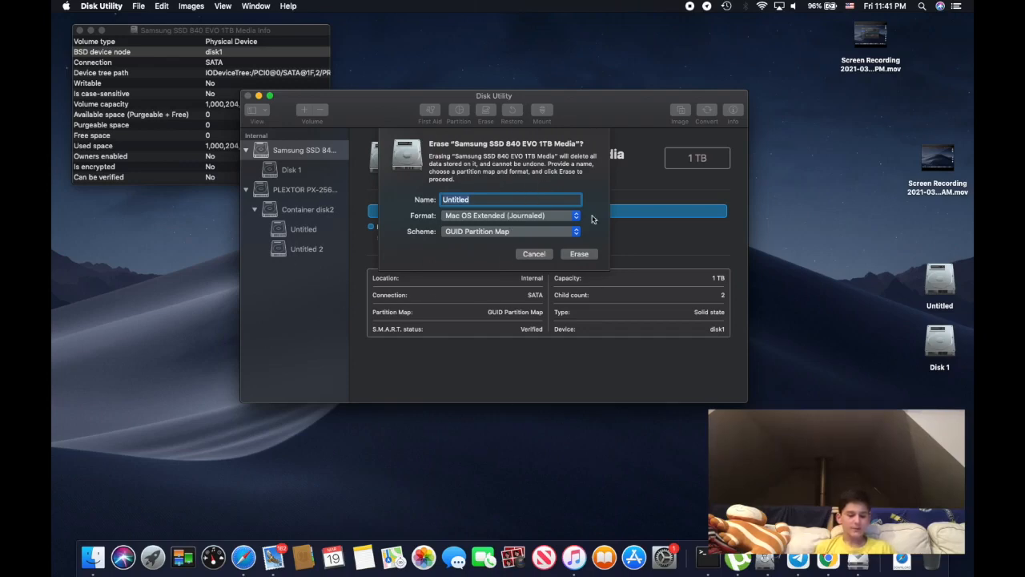
pyautogui.click(493, 221)
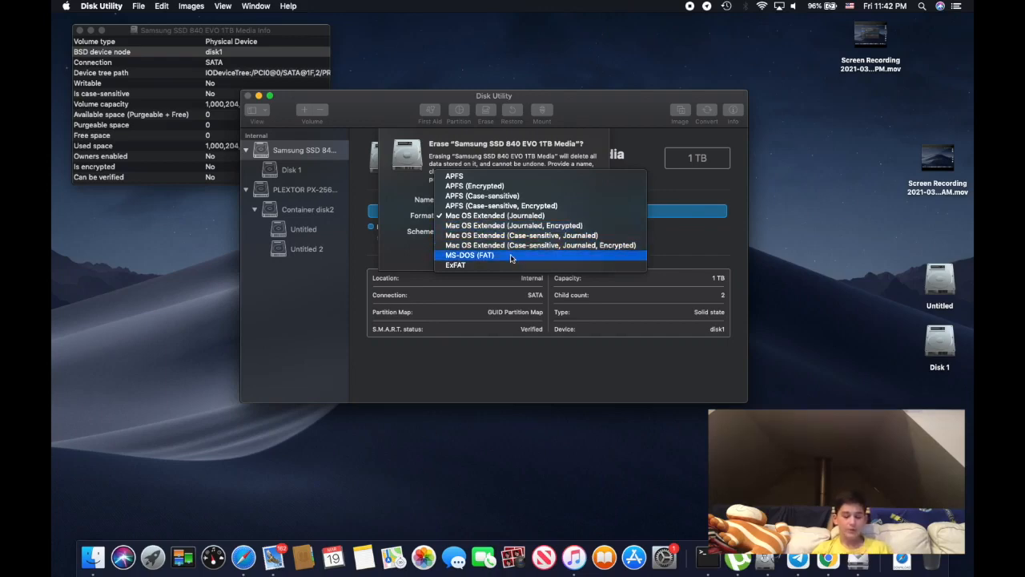
# Locate Boot Camp Assistant in Launchpad's Other folder and return to the Erase prompt in Disk Utility
pyautogui.press('F4')
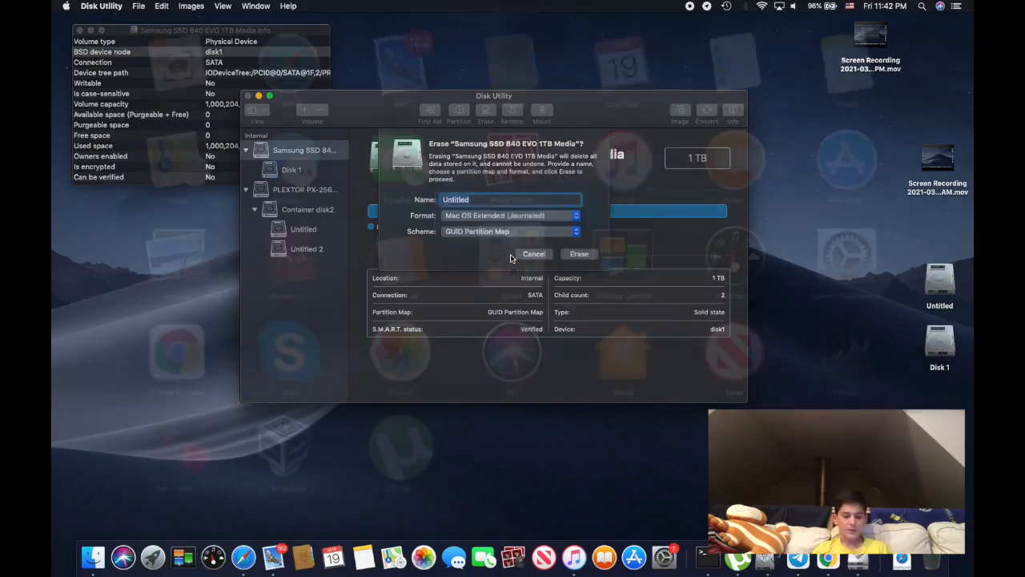
pyautogui.click(511, 257)
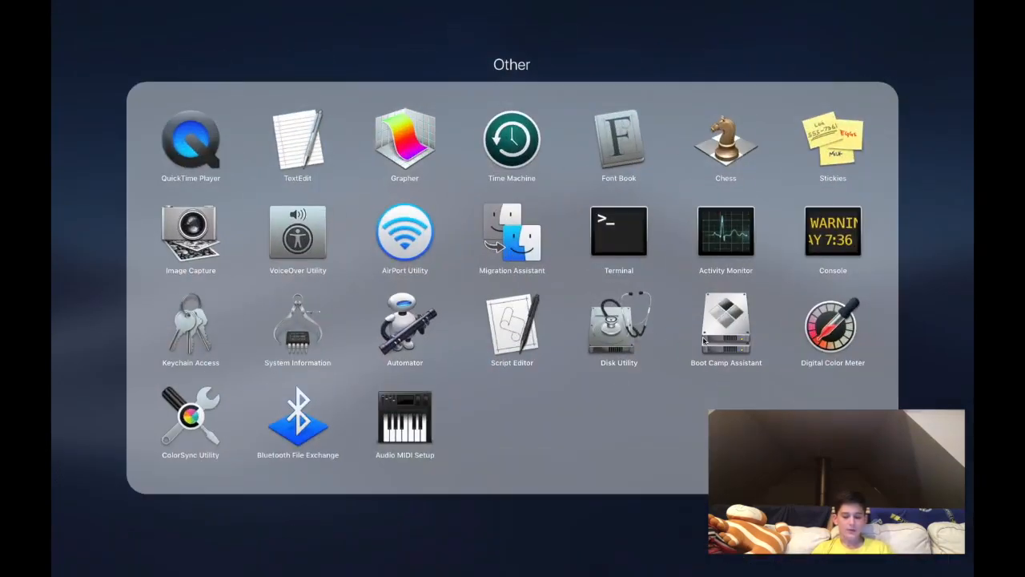
pyautogui.press('F4')
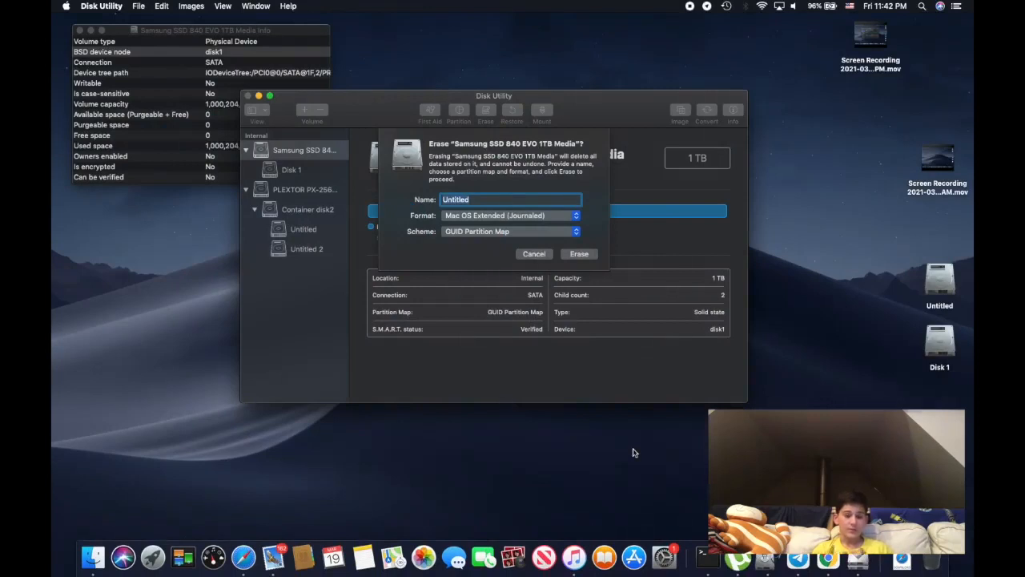
# Review the MS-DOS (FAT) and other format choices and the partition schemes for erasing the Samsung drive, leaving the selections as they are
pyautogui.click(557, 214)
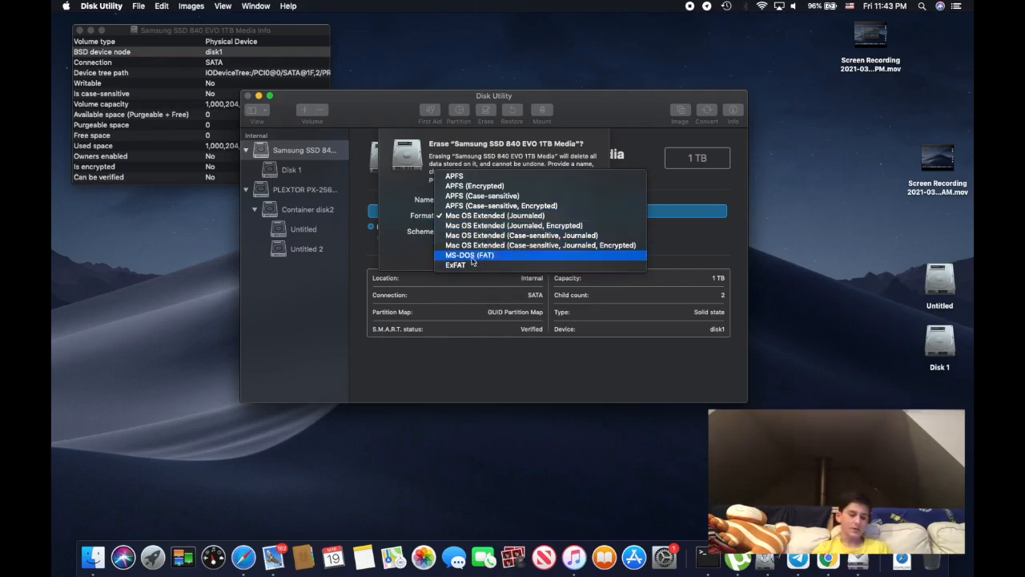
pyautogui.click(407, 256)
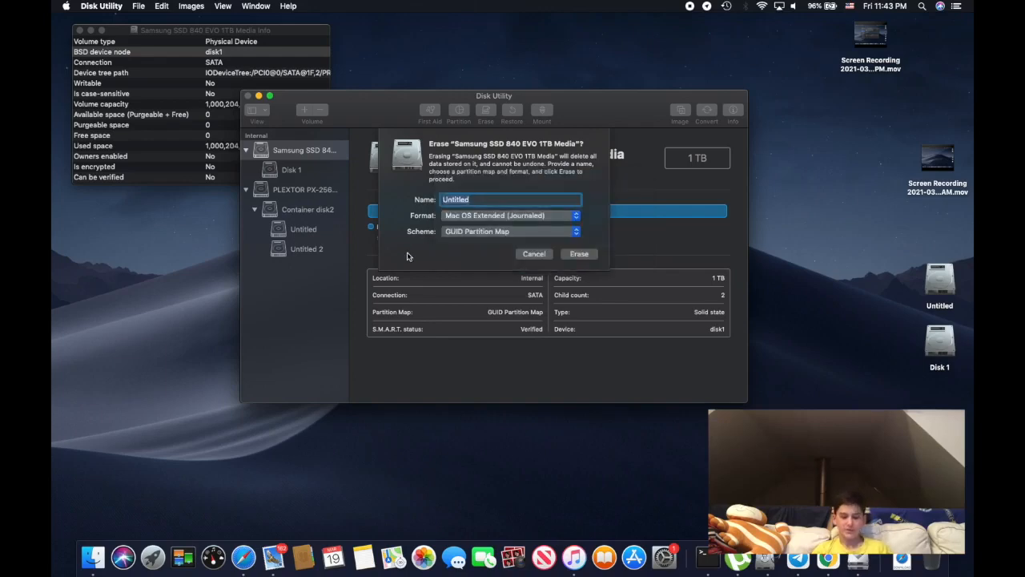
pyautogui.click(472, 239)
pyautogui.click(396, 242)
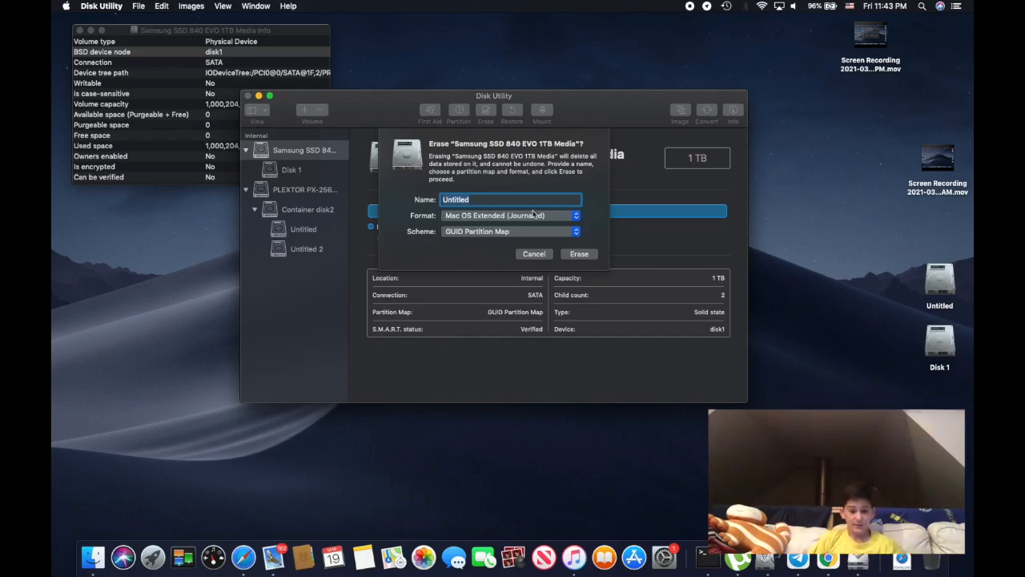
pyautogui.click(486, 234)
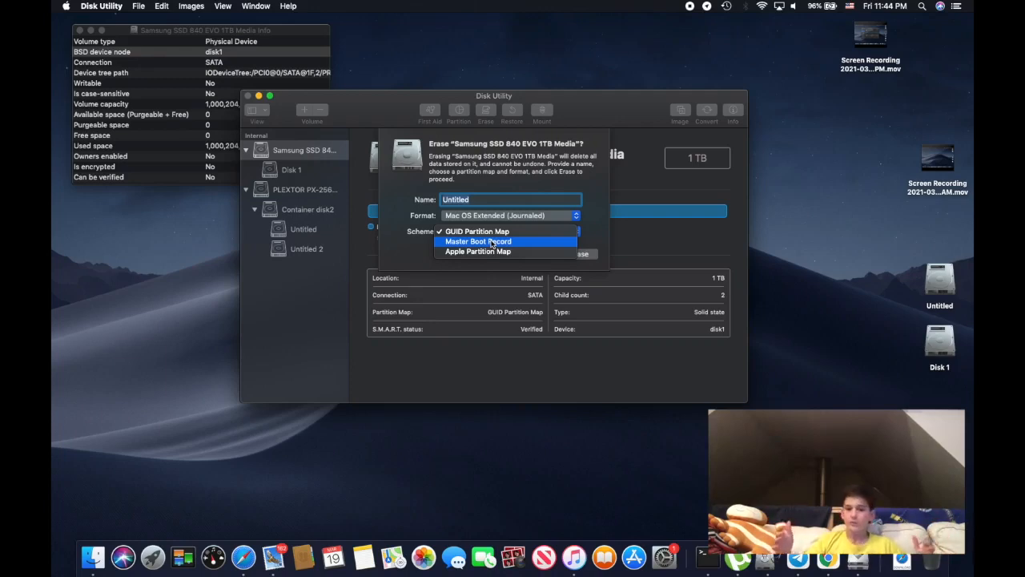
pyautogui.click(413, 249)
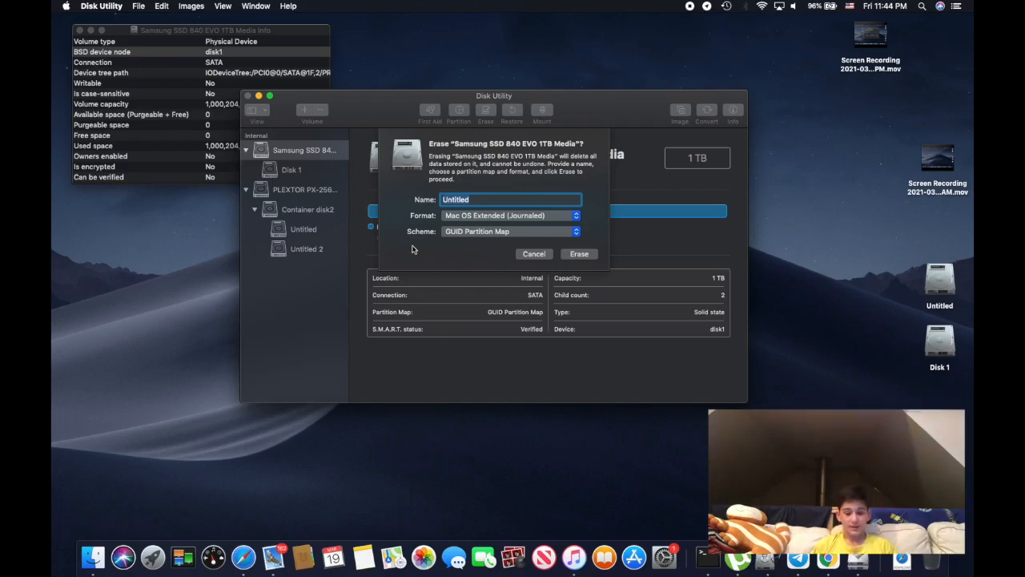
# Cancel erasing the Samsung SSD 840 EVO drive and close its Info window
pyautogui.click(523, 257)
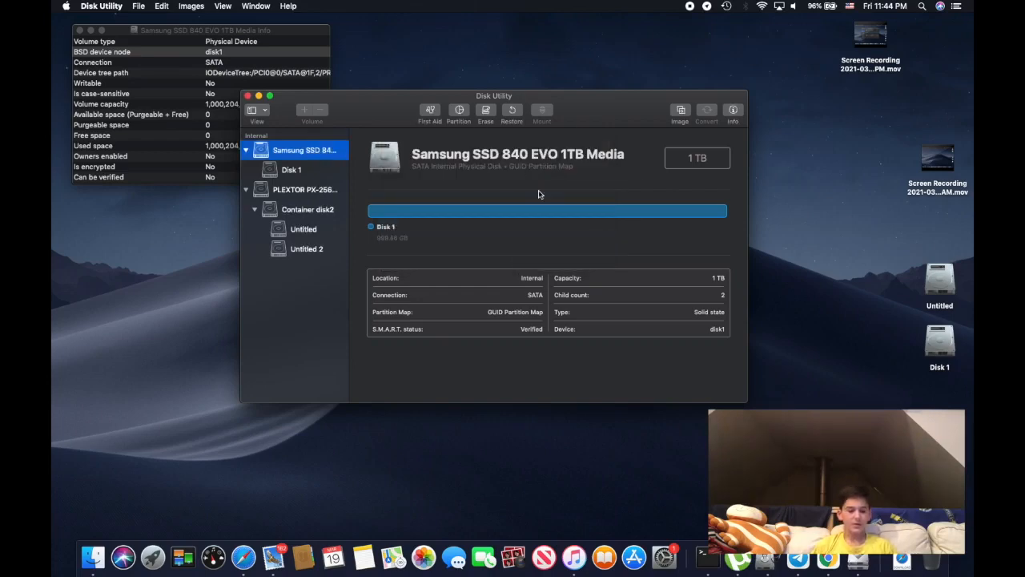
pyautogui.click(79, 29)
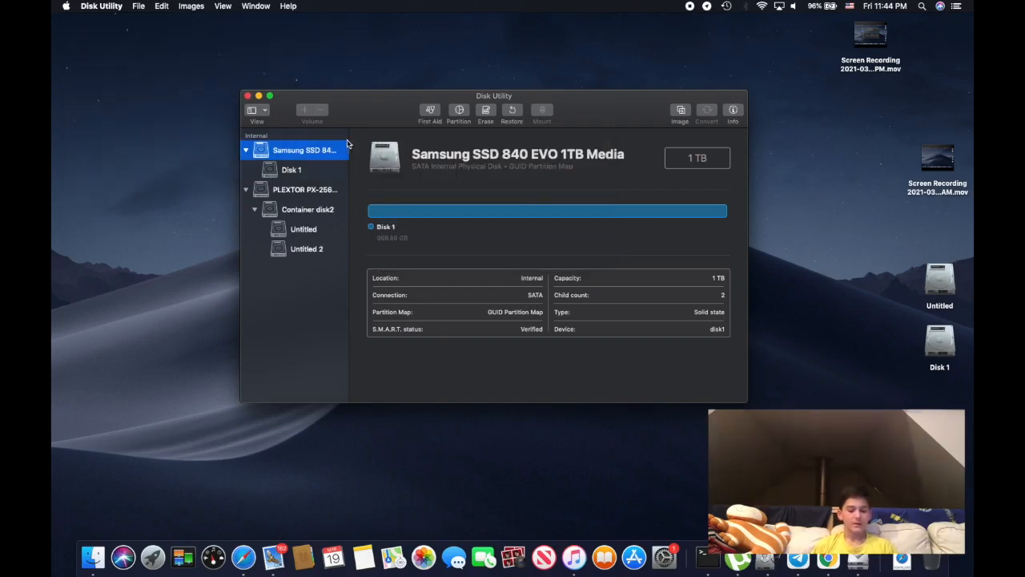